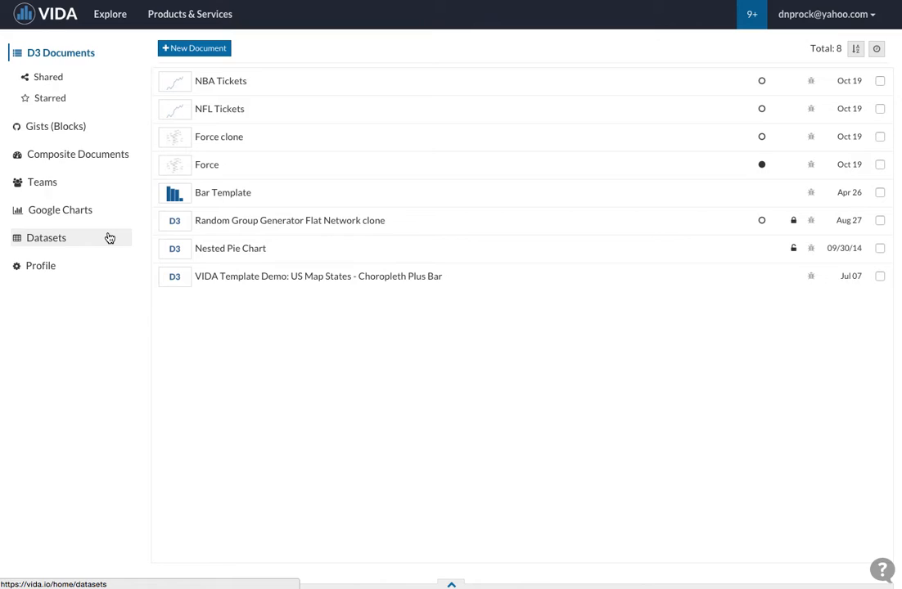
Step: Open the University of California Campuses: Expense Function dataset in grid view and widen its expenseFunction column
left_click(108, 239)
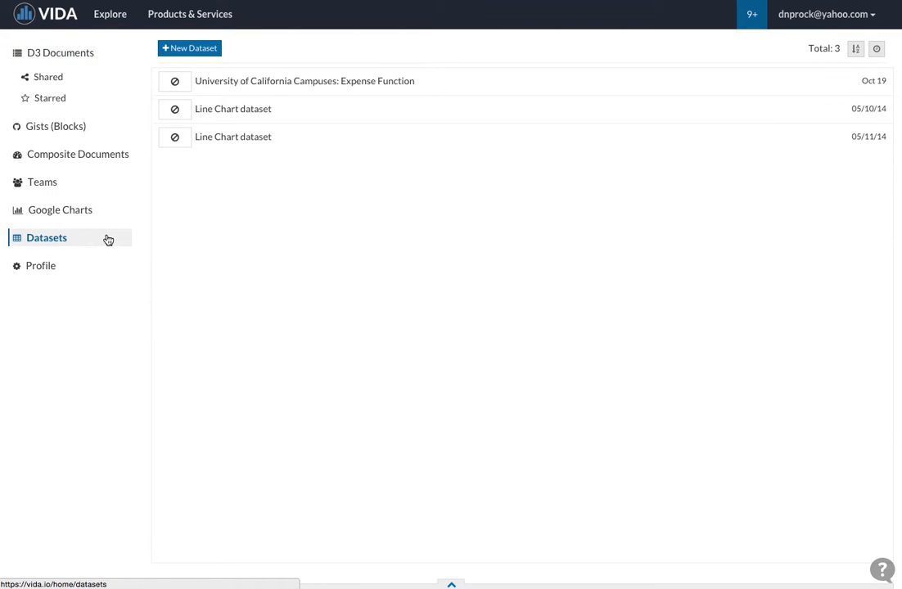
left_click(274, 90)
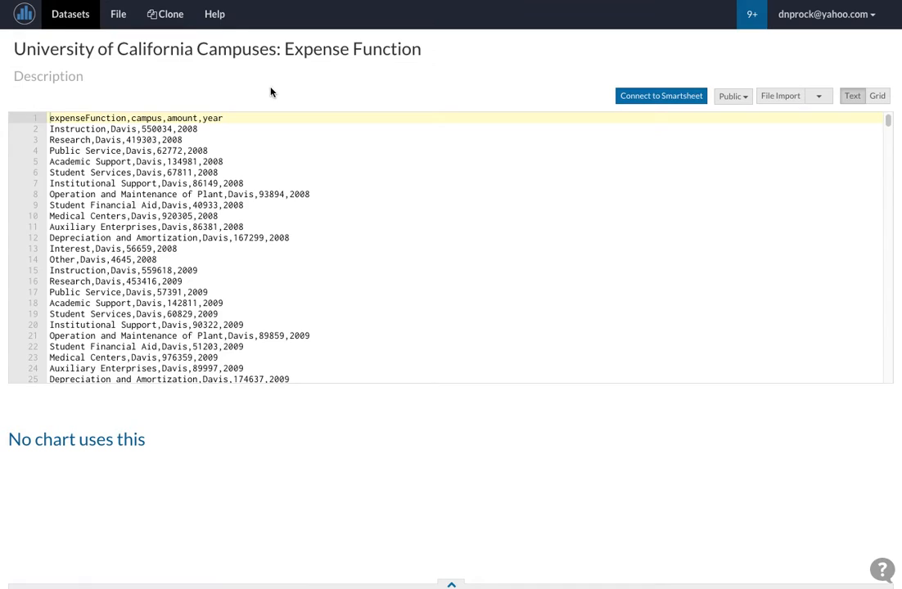
left_click(877, 96)
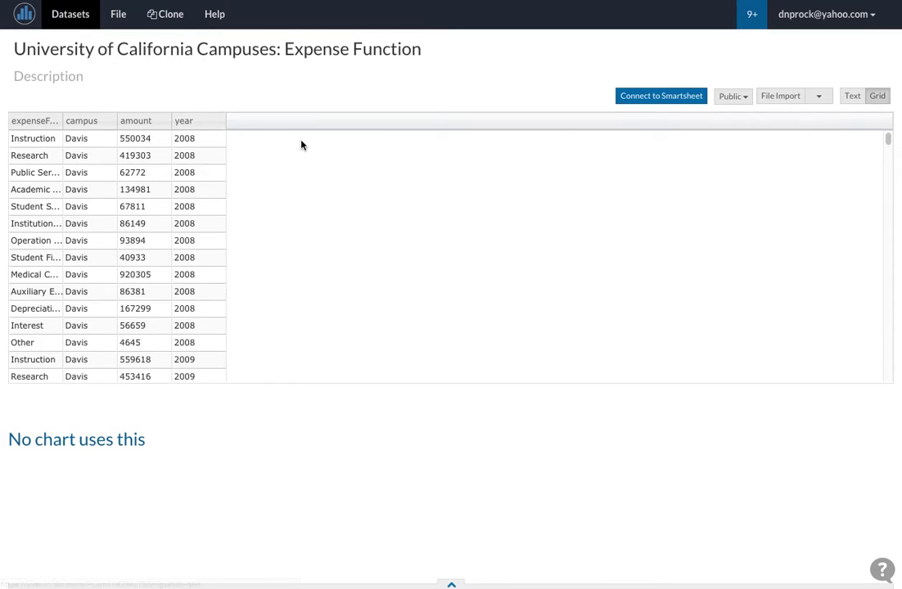
left_click_drag(60, 126, 104, 125)
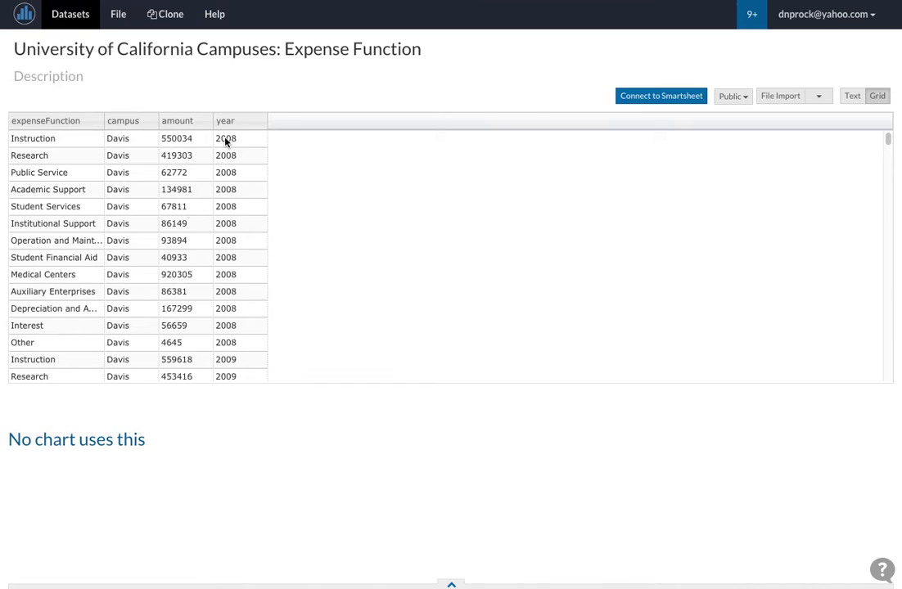
Step: Examine the dataset's rows to see how expense functions and amounts are listed by campus and year
left_click(195, 142)
scroll(231, 188, "down", 2)
scroll(231, 187, "down", 12)
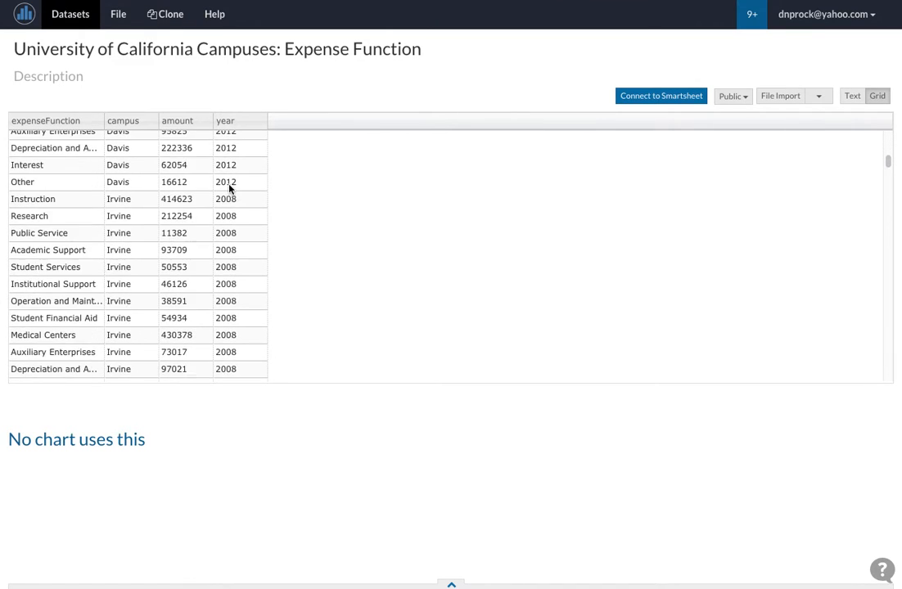
scroll(230, 189, "down", 2)
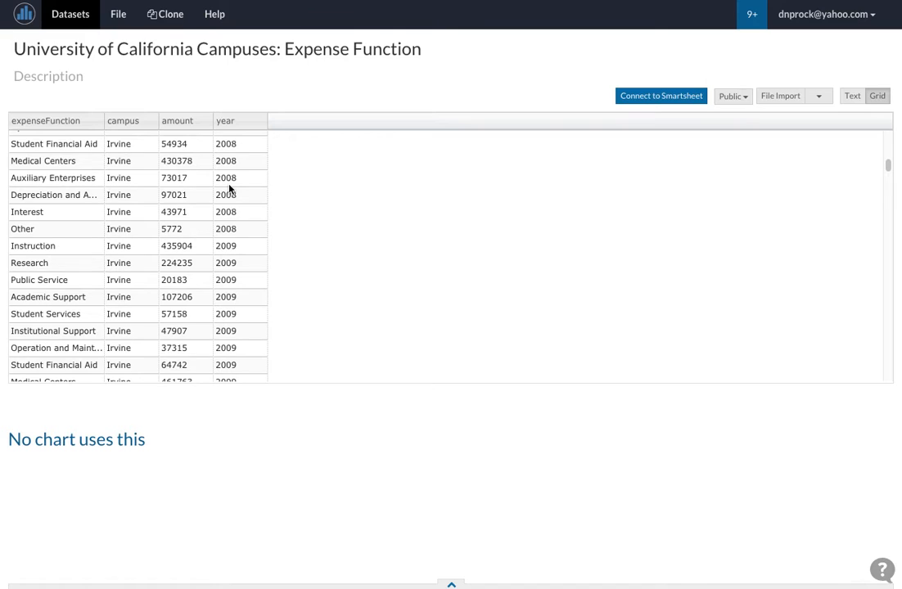
scroll(231, 189, "down", 5)
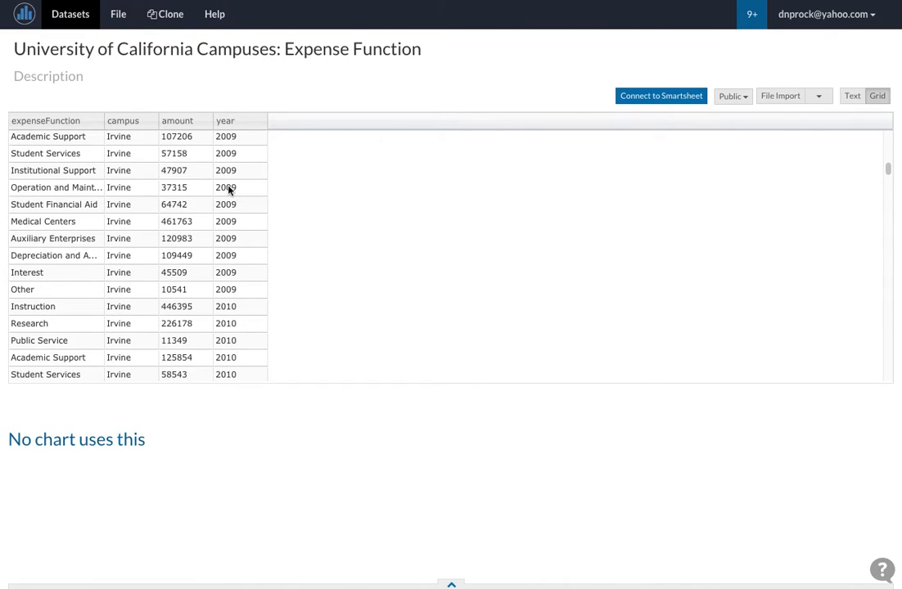
scroll(229, 190, "down", 3)
scroll(228, 190, "up", 15)
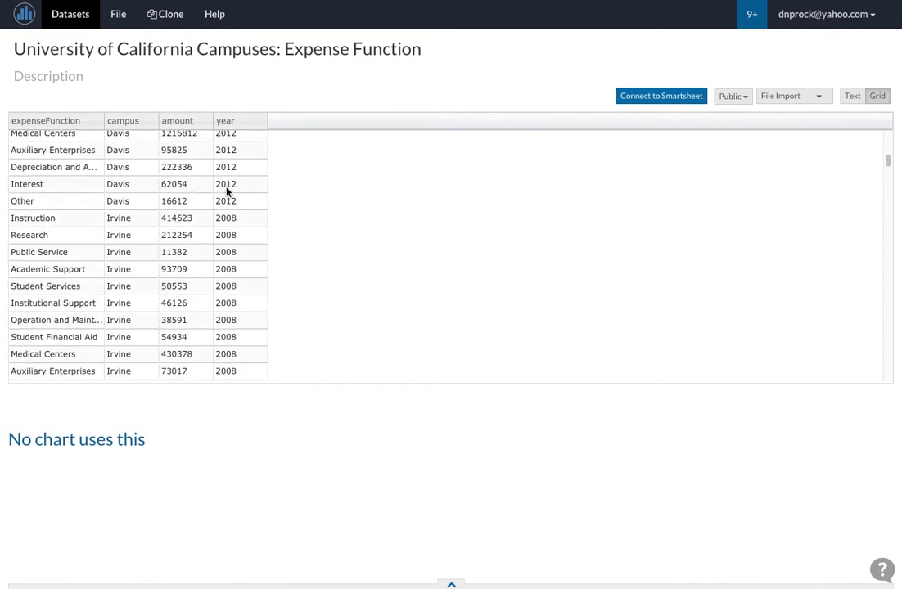
scroll(228, 191, "up", 2)
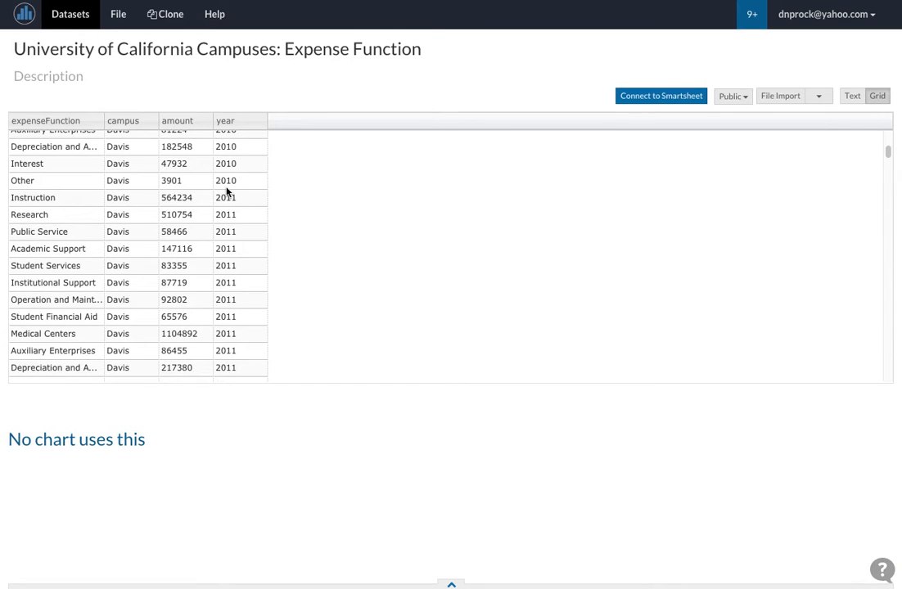
scroll(228, 192, "up", 10)
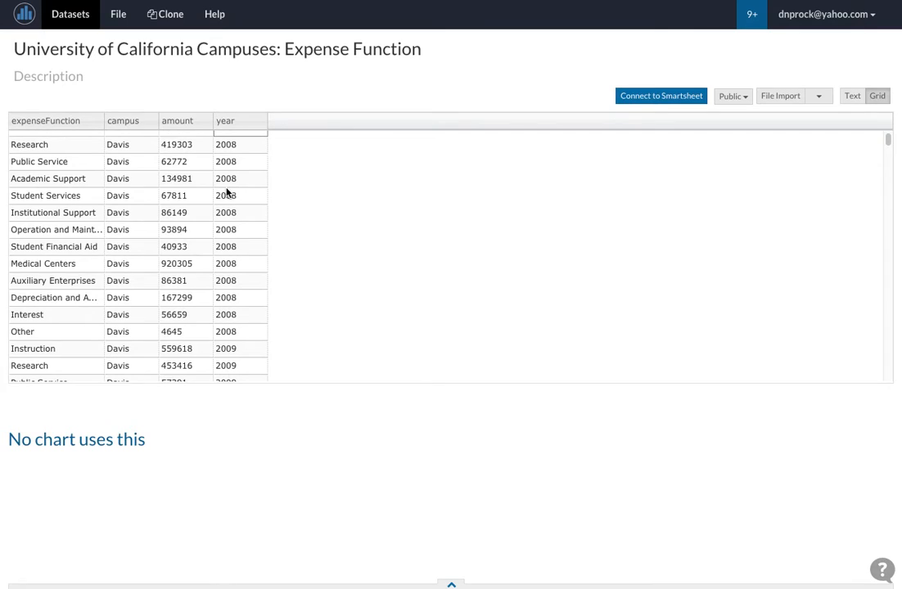
scroll(227, 191, "up", 1)
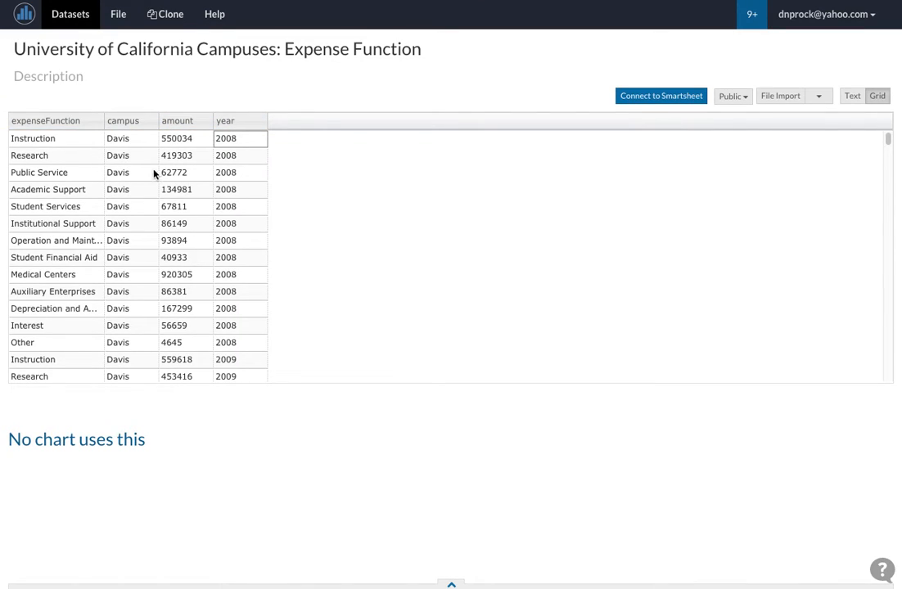
Step: Create a new composite document and title it "UC Expense Function"
left_click(33, 17)
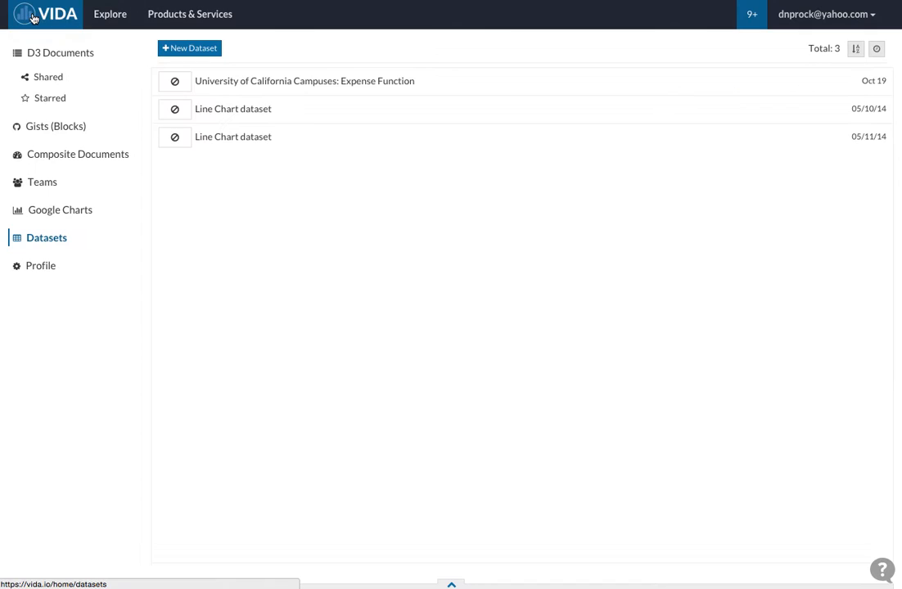
left_click(122, 156)
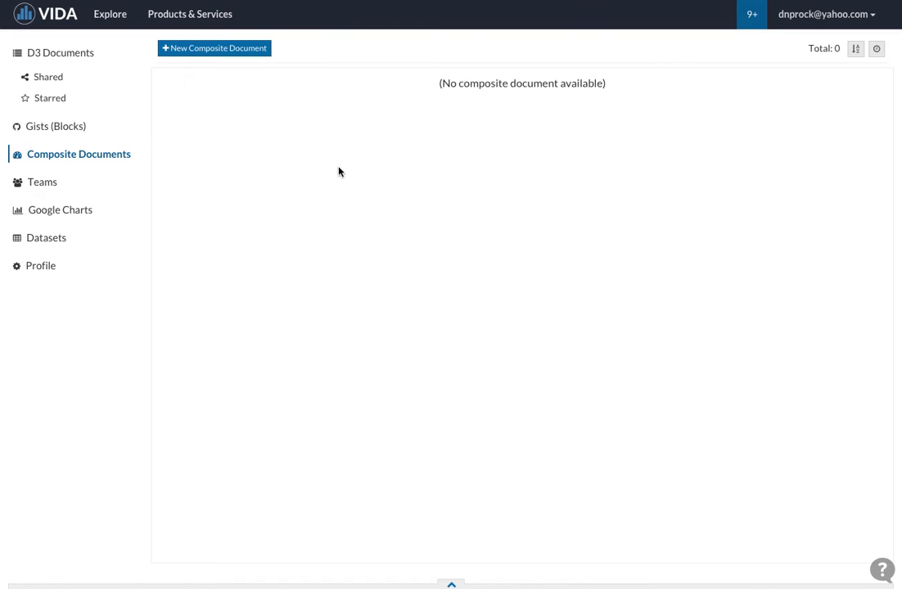
left_click(221, 50)
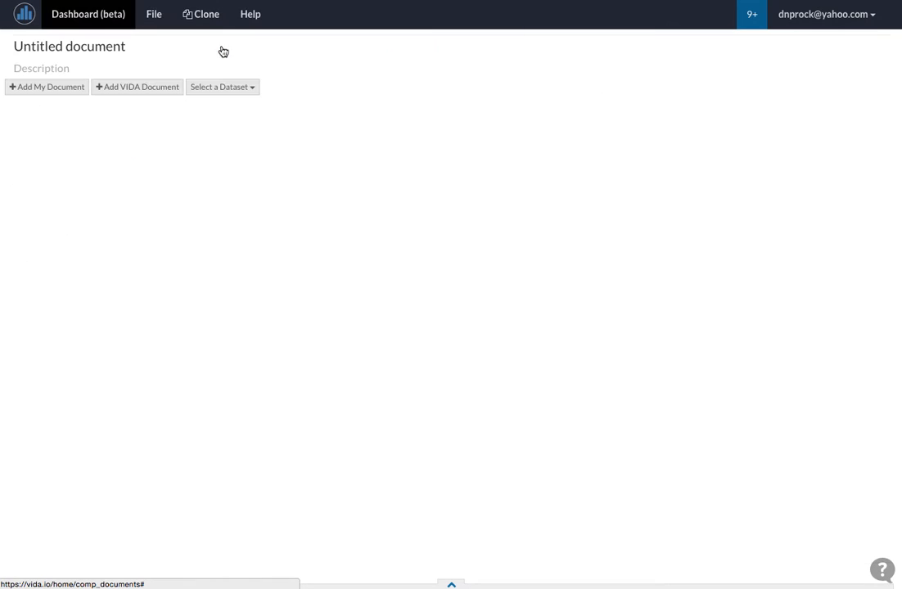
left_click(241, 48)
key("ctrl+a")
type("UC Expen")
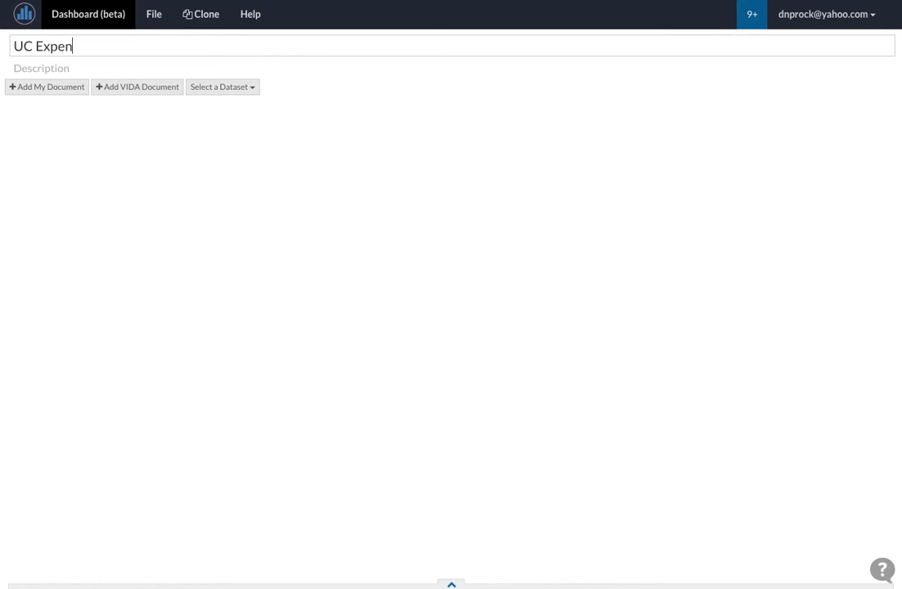
type("se Function")
key("Return")
Step: Add three Crossfilter Component - Bar charts from the VIDA documents to the dashboard
left_click(175, 87)
left_click(276, 87)
left_click(159, 87)
left_click(315, 83)
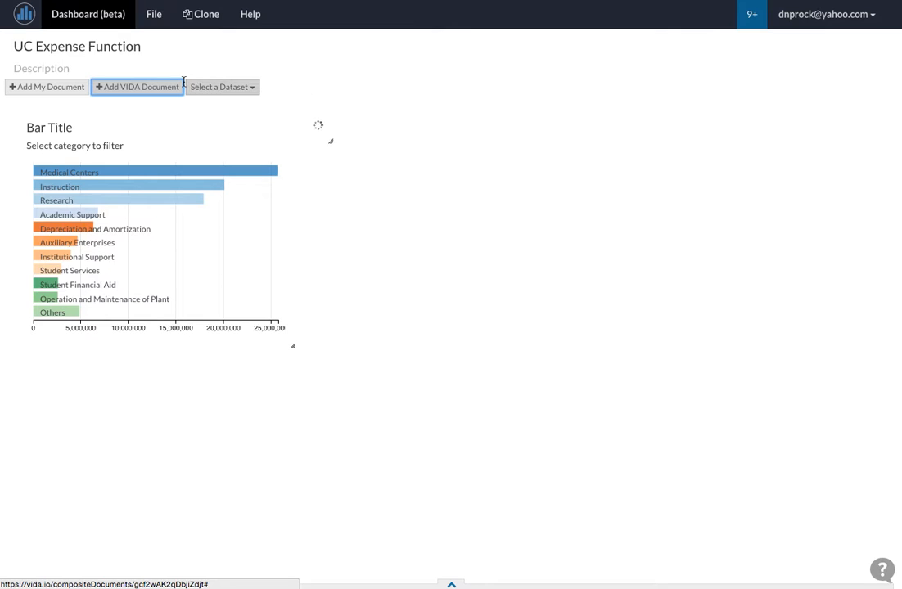
left_click(170, 87)
left_click(314, 82)
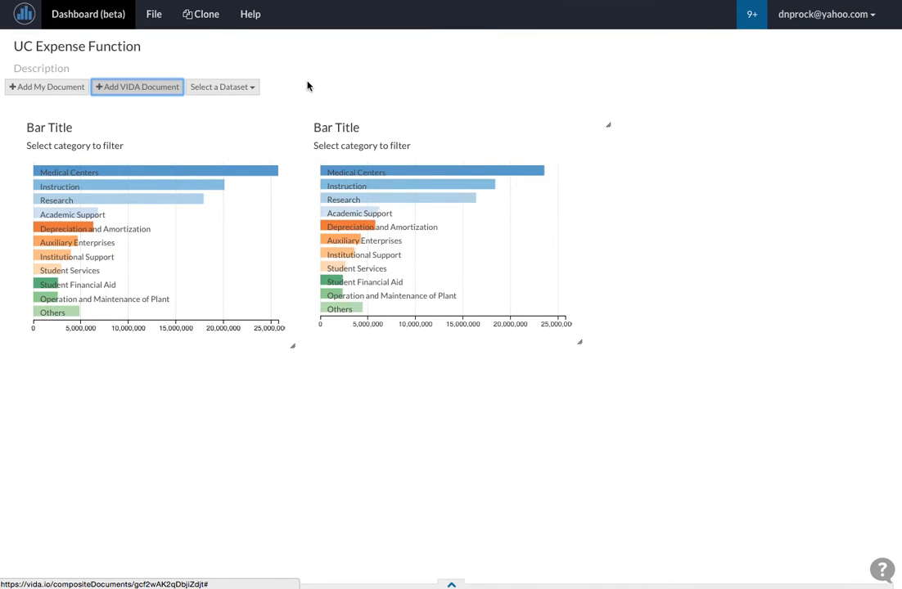
Step: Add a Crossfilter Component - Table and set the dashboard's dataset to University of California Campuses: Expense Function
left_click(136, 86)
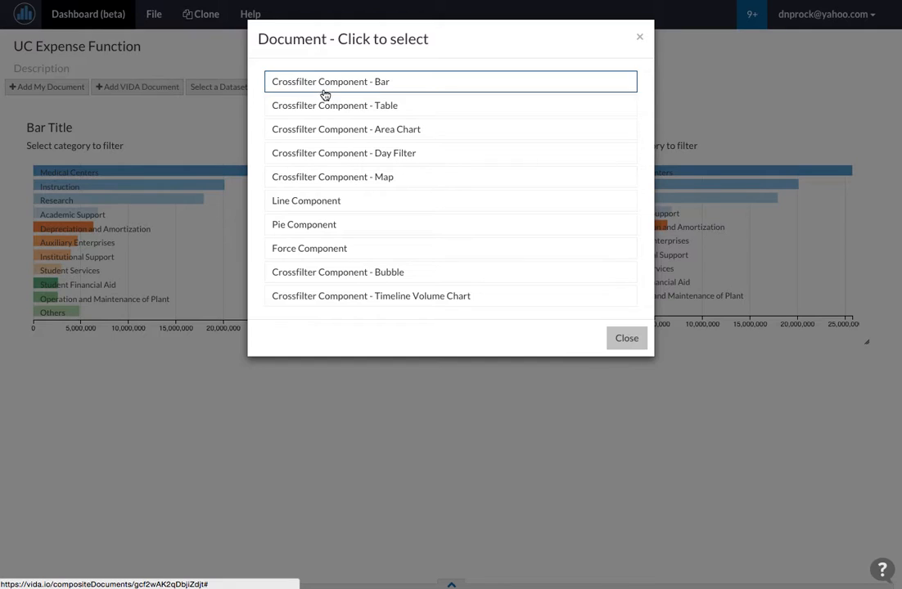
left_click(356, 106)
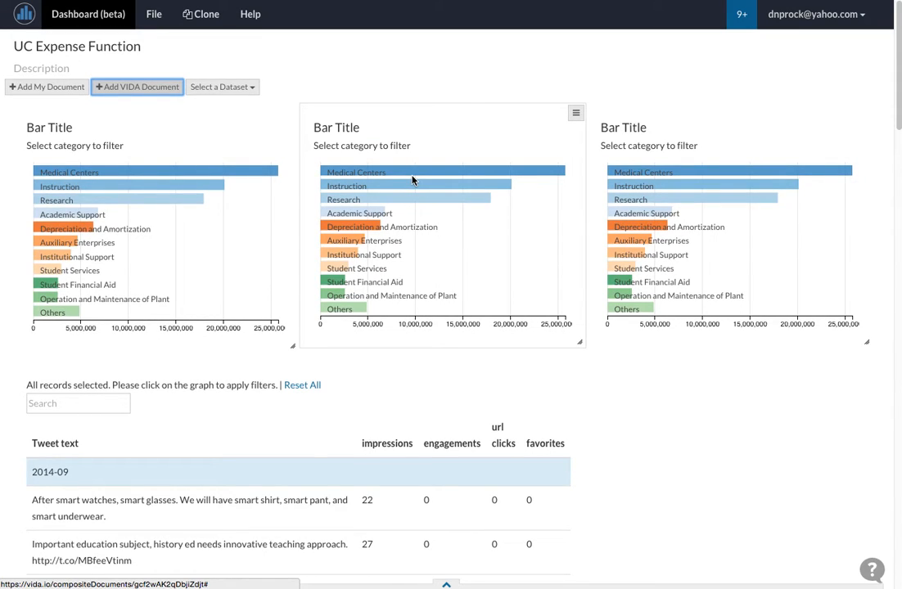
left_click(244, 90)
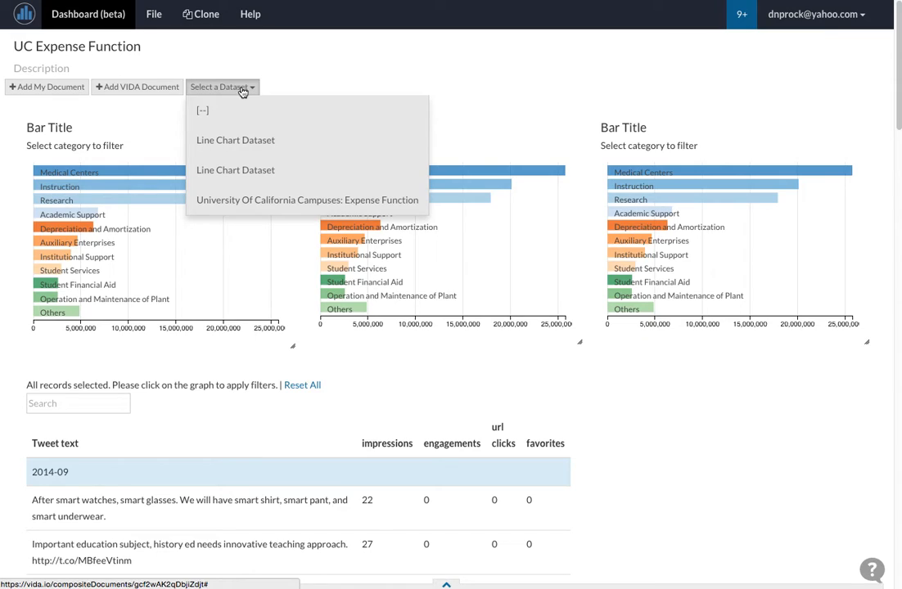
left_click(331, 208)
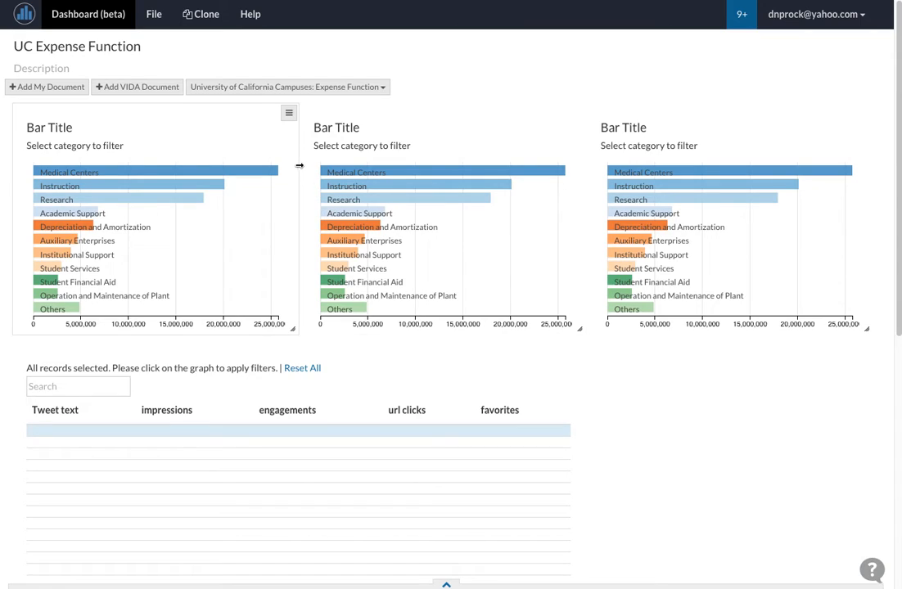
Step: Set the first bar chart's title to "Expense Function" in its properties
left_click(288, 113)
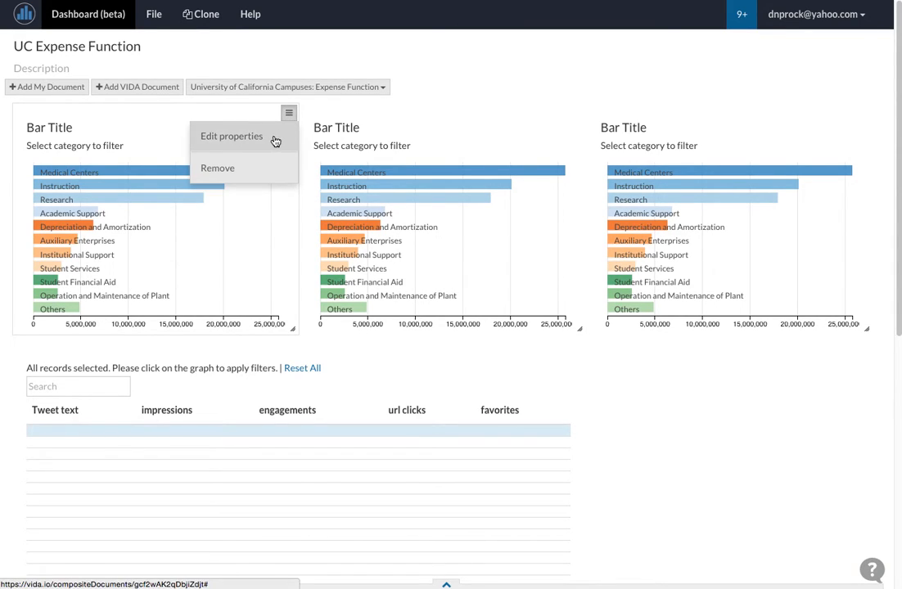
left_click(276, 139)
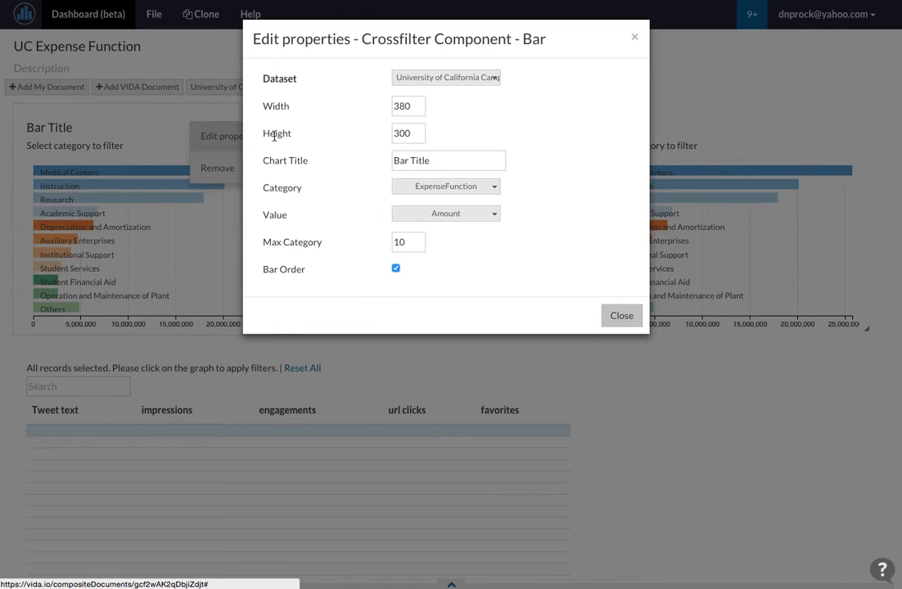
triple_click(459, 160)
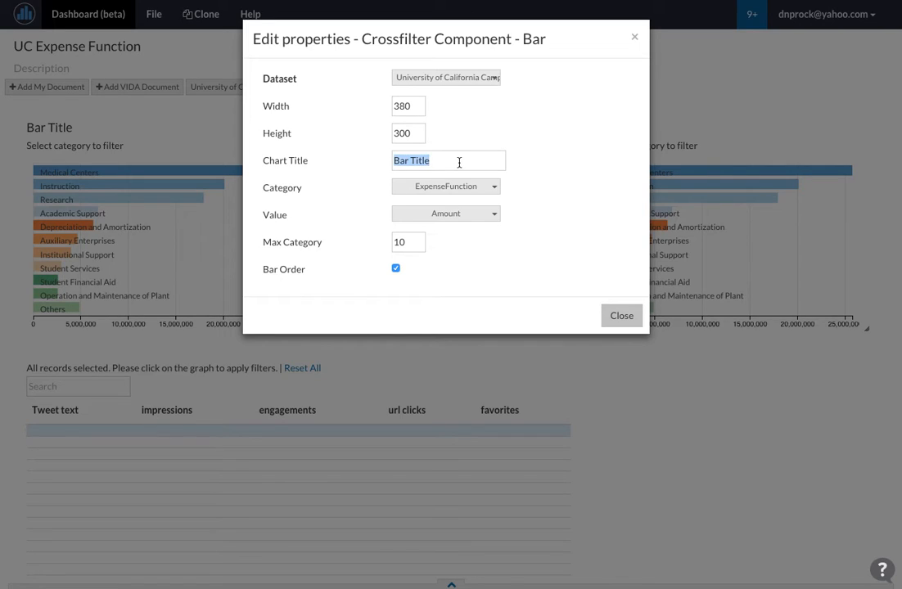
type("Expense Function")
left_click(621, 315)
Step: Set the second bar chart's title to "Campus" and its category to Campus
left_click(575, 113)
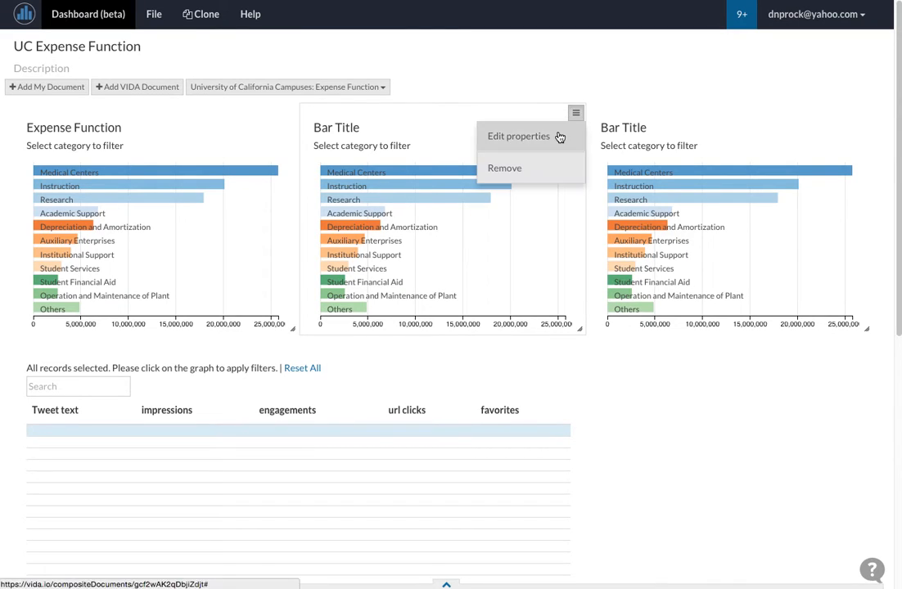
left_click(560, 136)
triple_click(468, 166)
type("Campus")
left_click(494, 190)
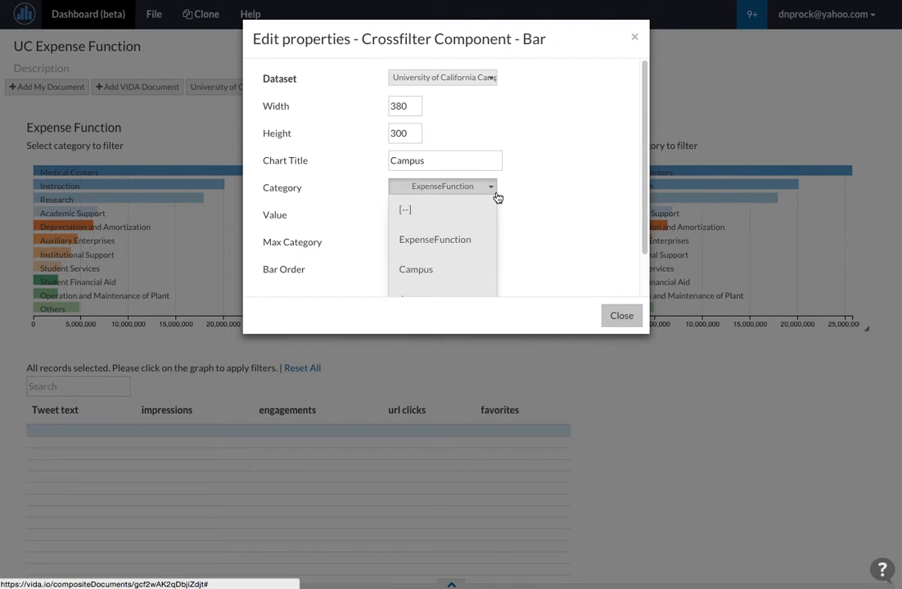
left_click(465, 270)
left_click(619, 318)
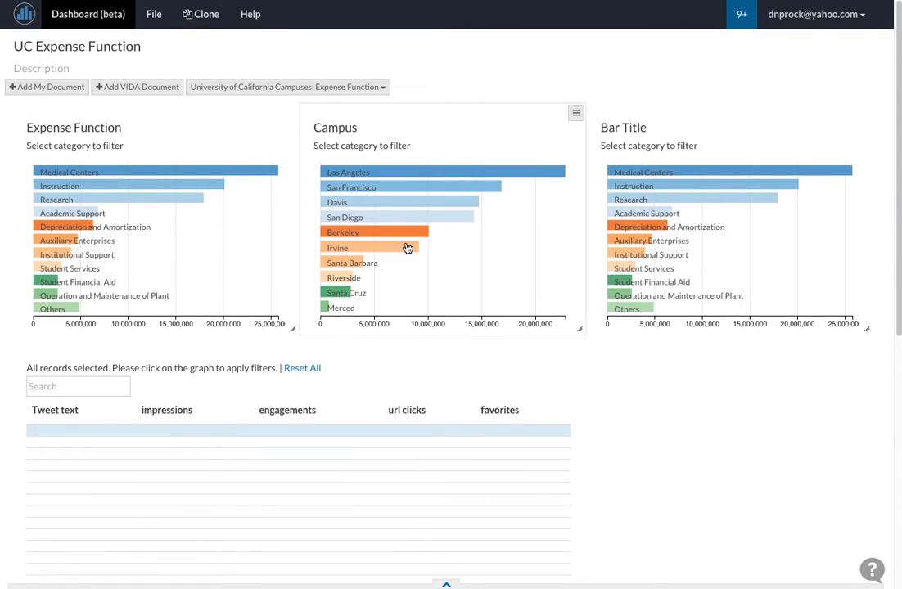
Step: Set the third bar chart's title to "Year" and its category to Year
left_click(863, 116)
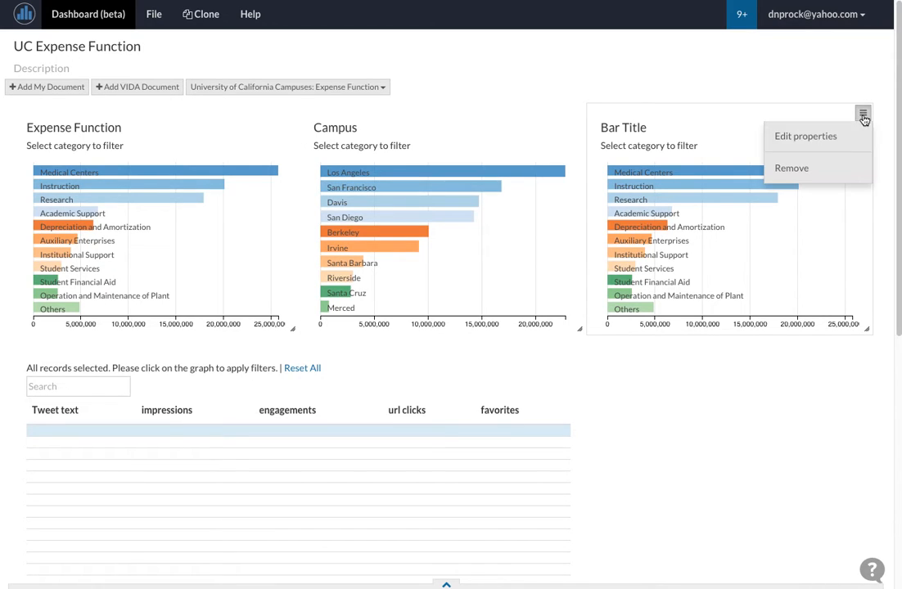
left_click(845, 135)
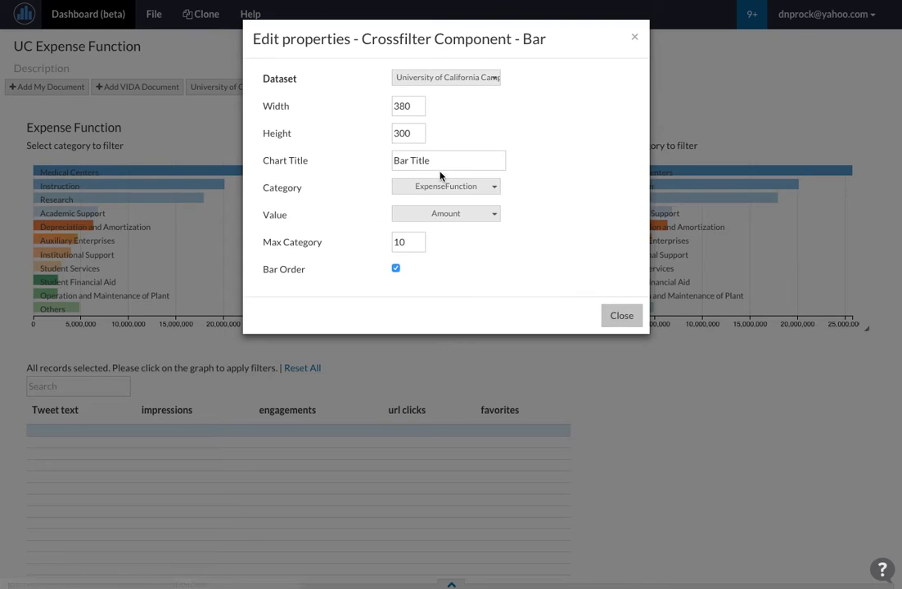
triple_click(443, 163)
type("Year")
left_click(467, 189)
scroll(459, 231, "down", 2)
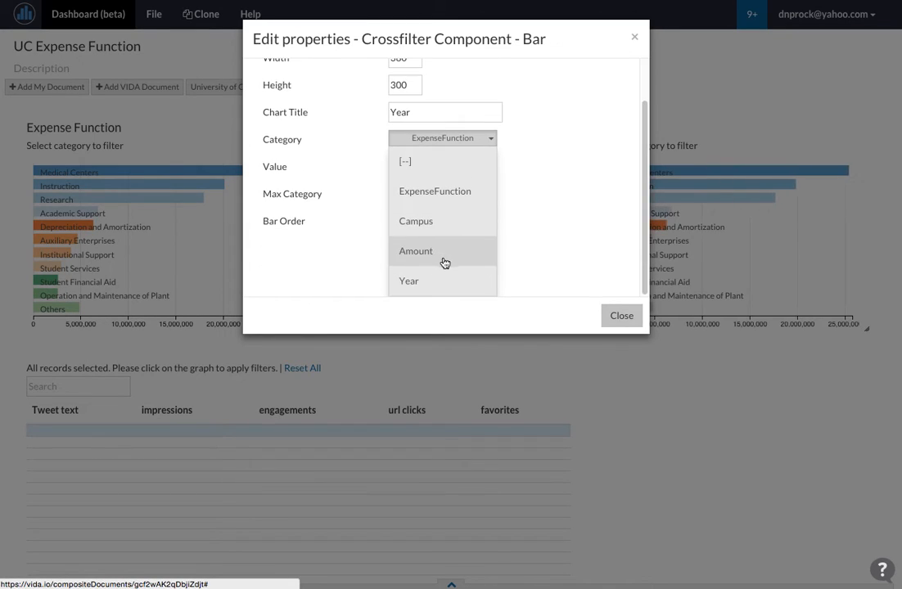
left_click(433, 286)
left_click(620, 315)
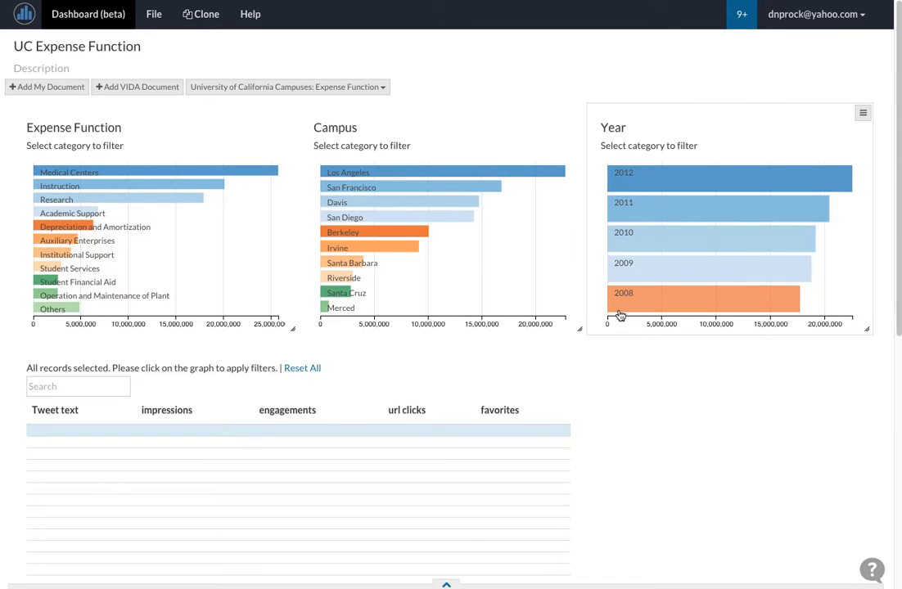
Step: Open the table component's properties and clear its Time Format value
scroll(616, 319, "down", 1)
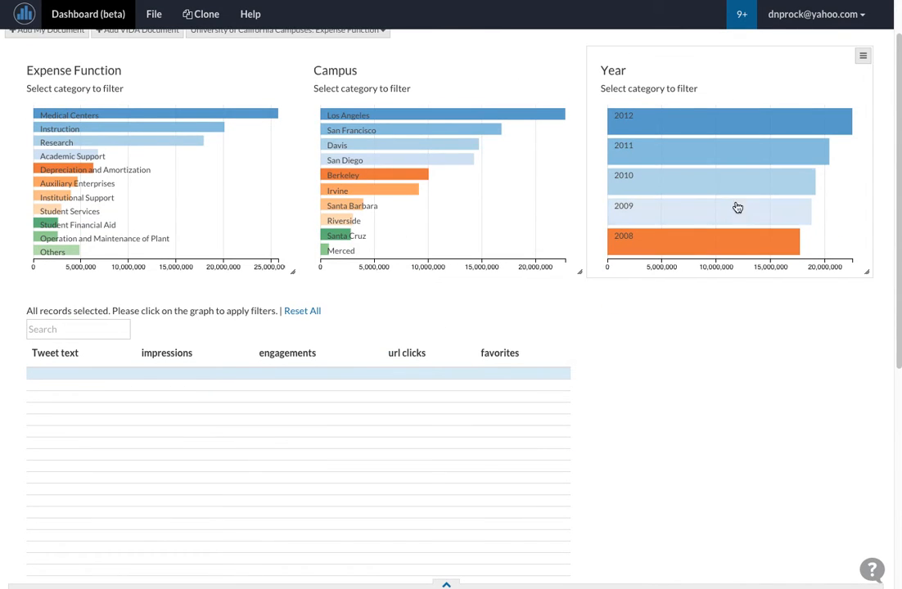
scroll(681, 343, "up", 1)
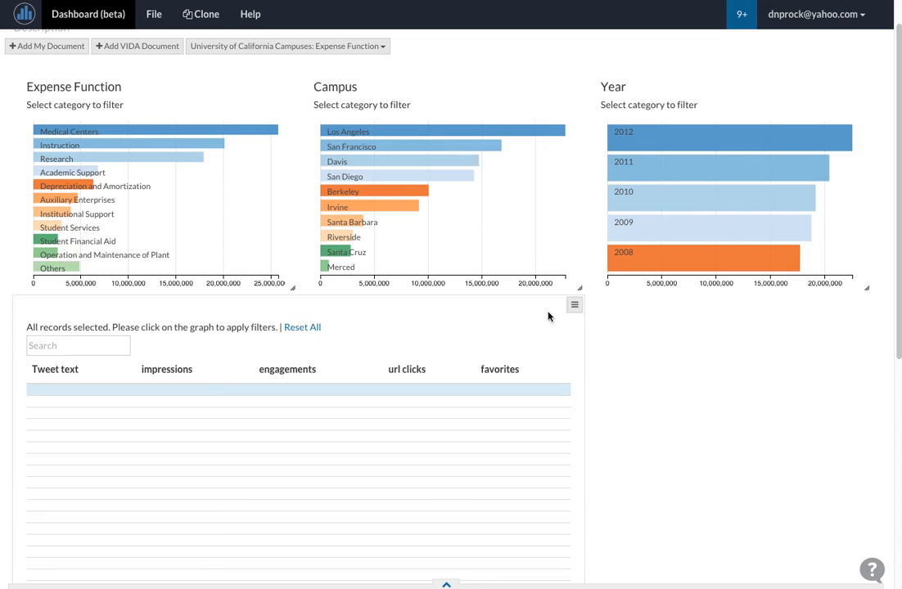
left_click(574, 304)
left_click(559, 326)
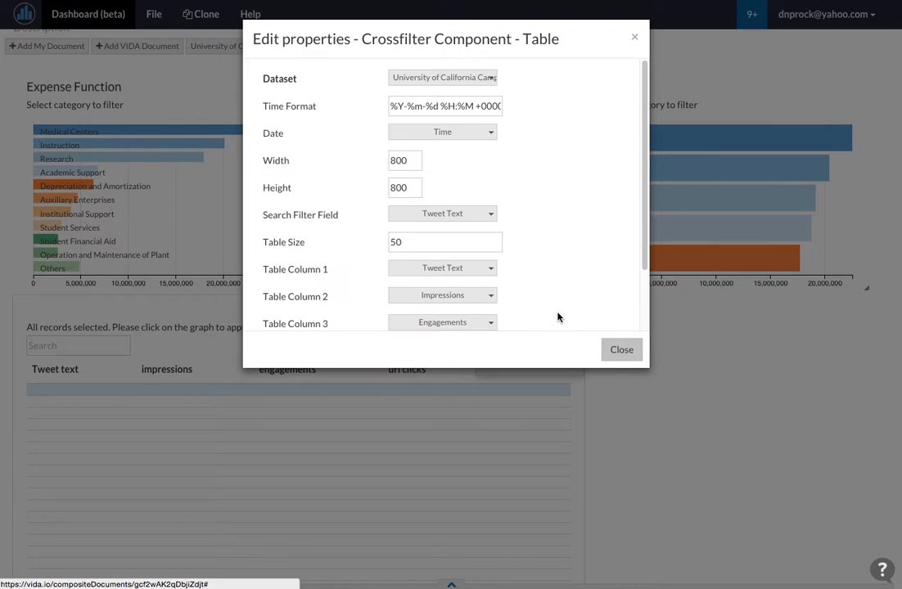
key("ctrl+a")
key("BackSpace")
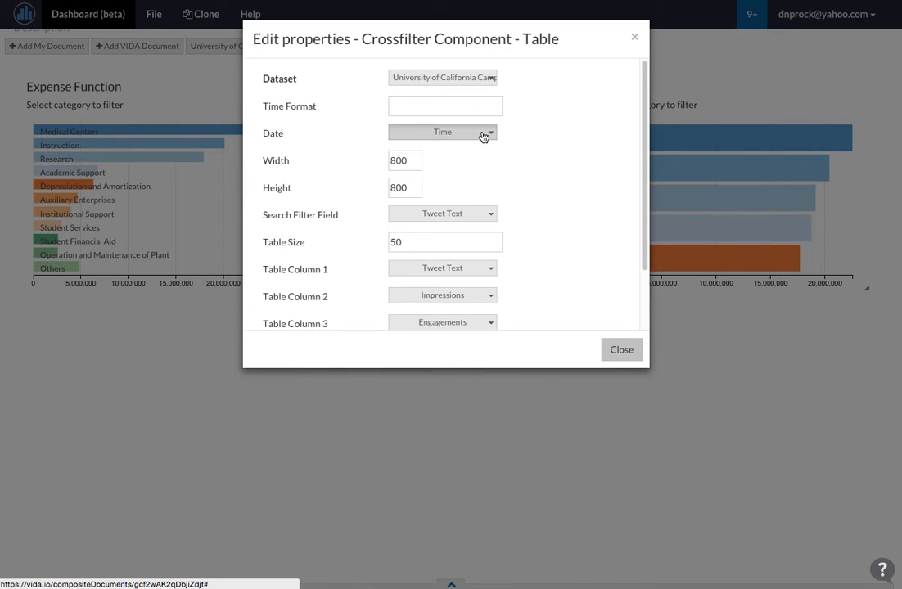
Step: Clear the table's Date field and set its Search Filter Field to ExpenseFunction
left_click(482, 134)
left_click(478, 154)
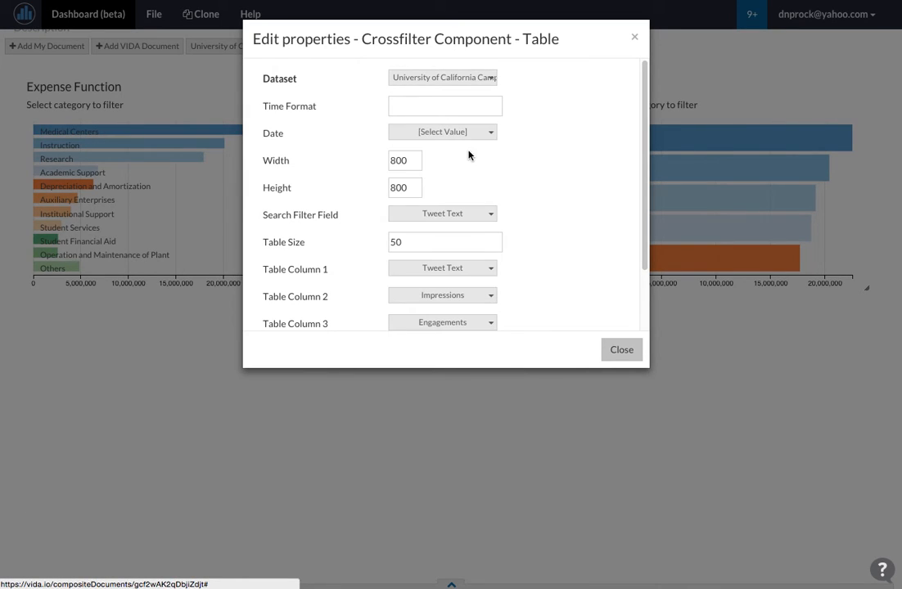
scroll(492, 204, "down", 1)
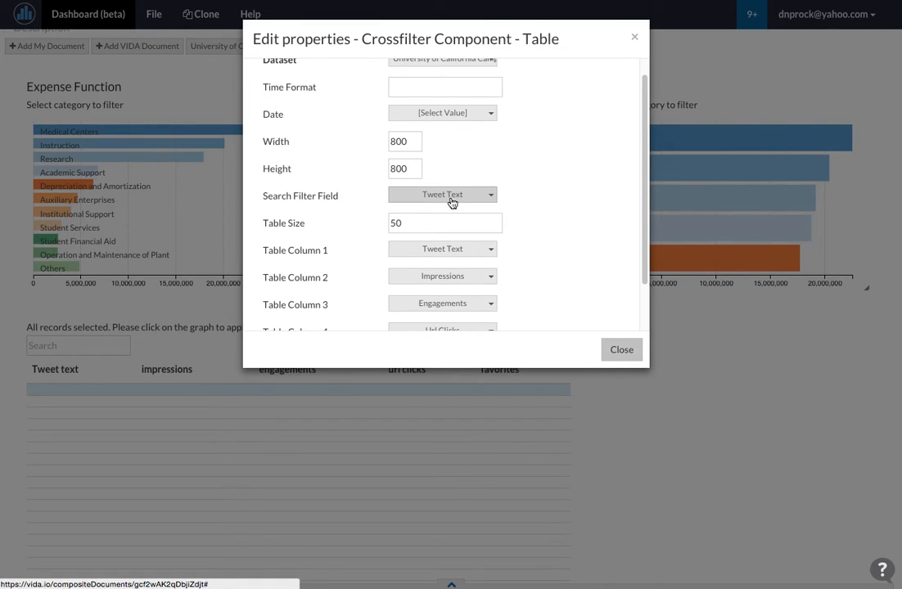
left_click(451, 200)
scroll(452, 219, "down", 1)
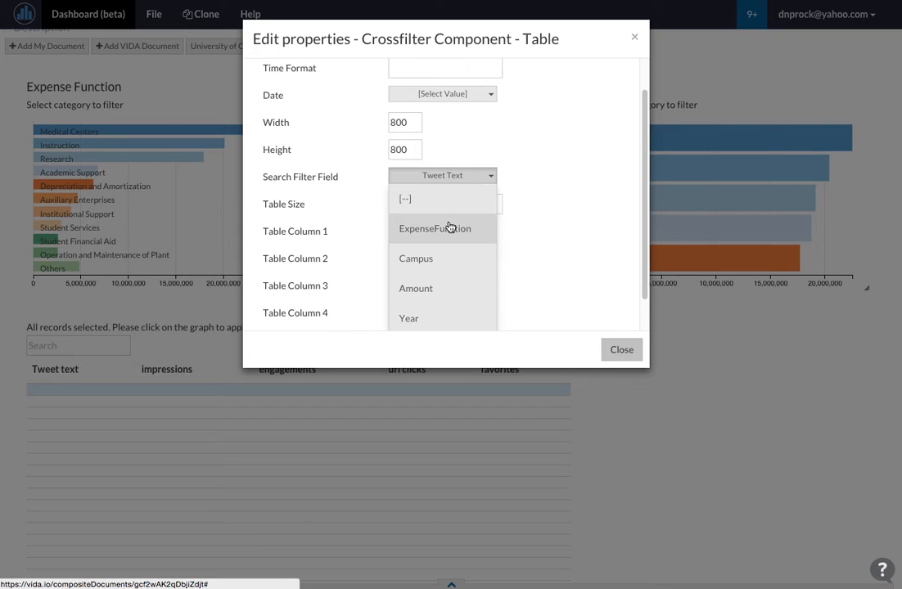
left_click(447, 227)
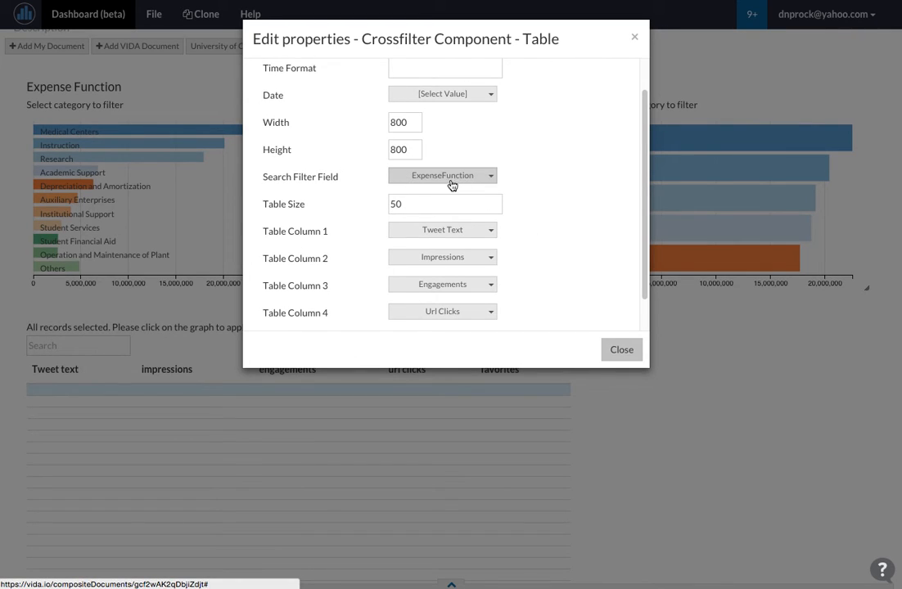
Step: Set Table Column 1 to ExpenseFunction and Table Column 2 to Campus
left_click(460, 237)
left_click(463, 285)
scroll(467, 261, "down", 1)
scroll(450, 279, "down", 1)
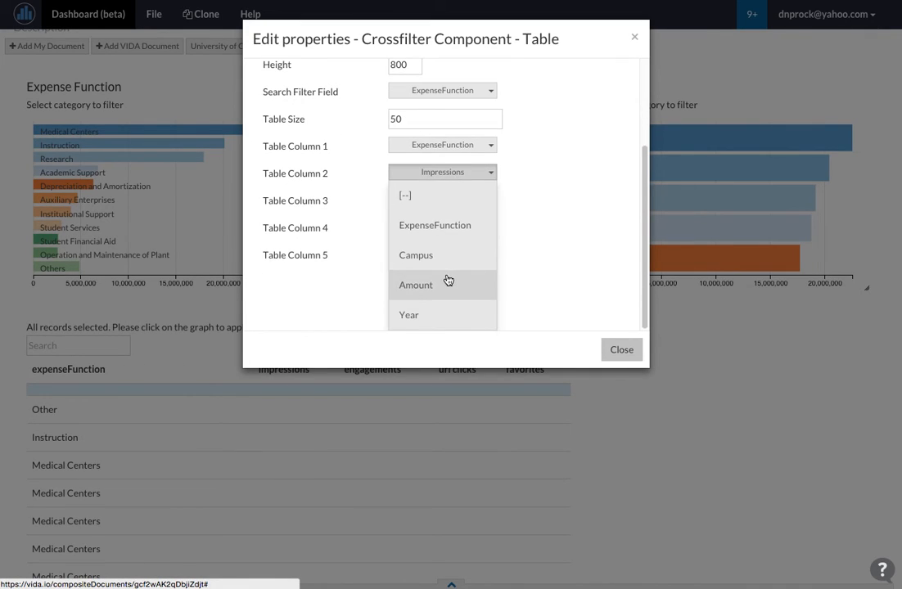
left_click(443, 252)
left_click(446, 225)
left_click(446, 226)
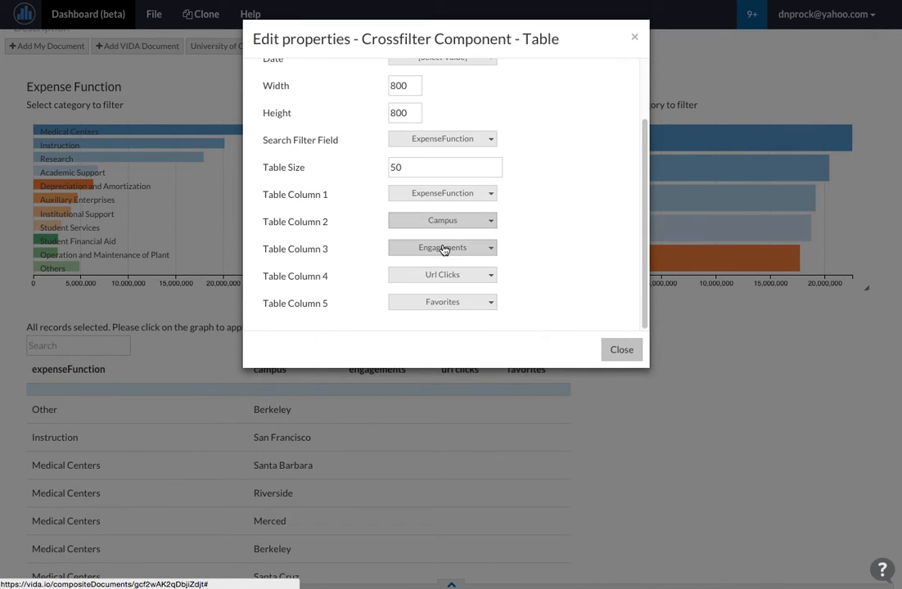
Step: Set Table Column 3 to Amount and Table Column 4 to Year
left_click(440, 250)
scroll(435, 255, "down", 1)
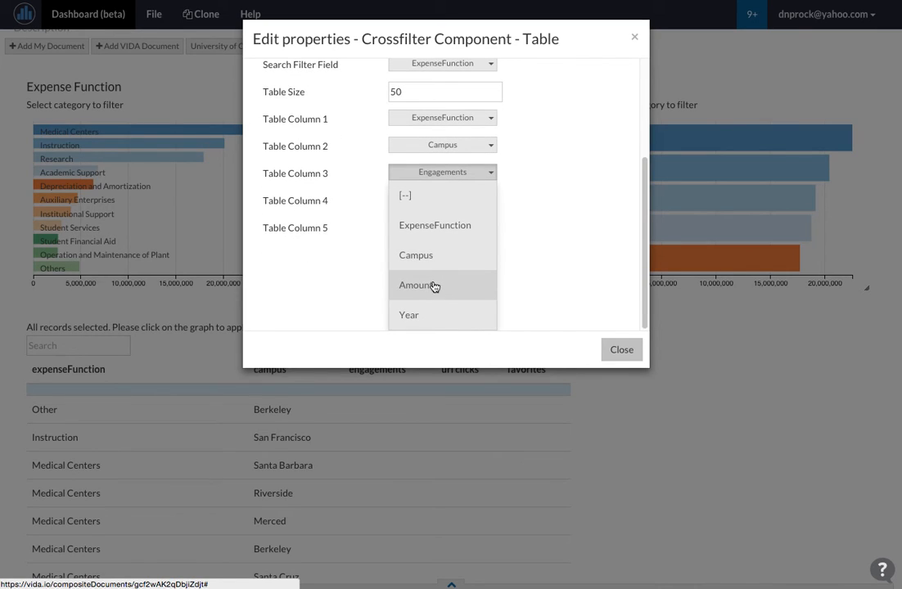
left_click(434, 285)
left_click(447, 274)
scroll(445, 274, "down", 1)
scroll(445, 274, "down", 1)
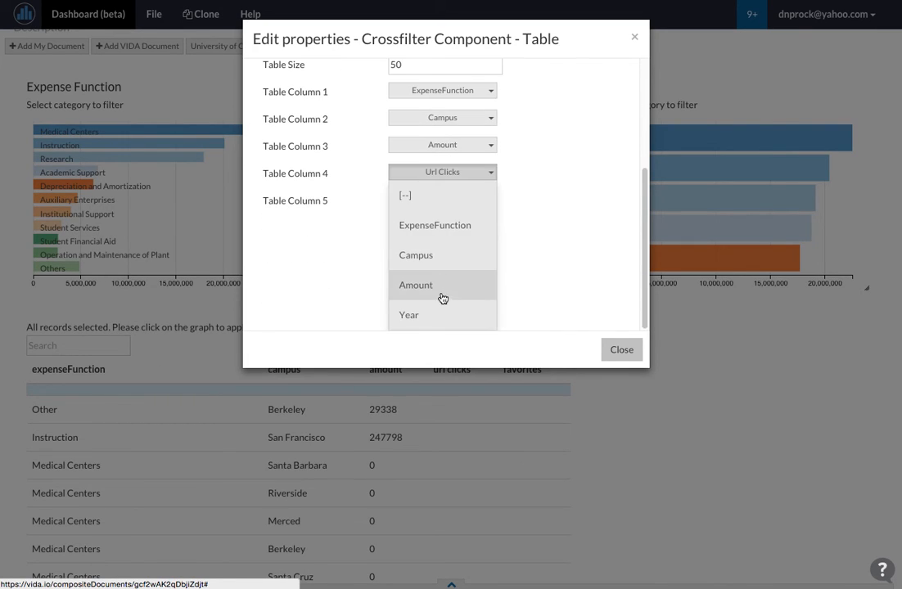
left_click(438, 314)
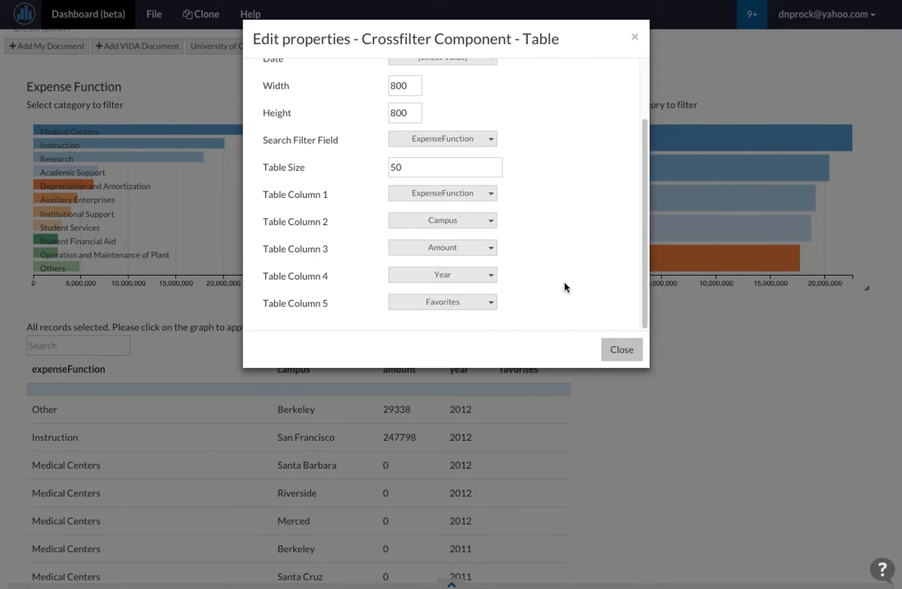
Step: Clear the field assigned to Table Column 5 and close the table's properties
left_click(488, 306)
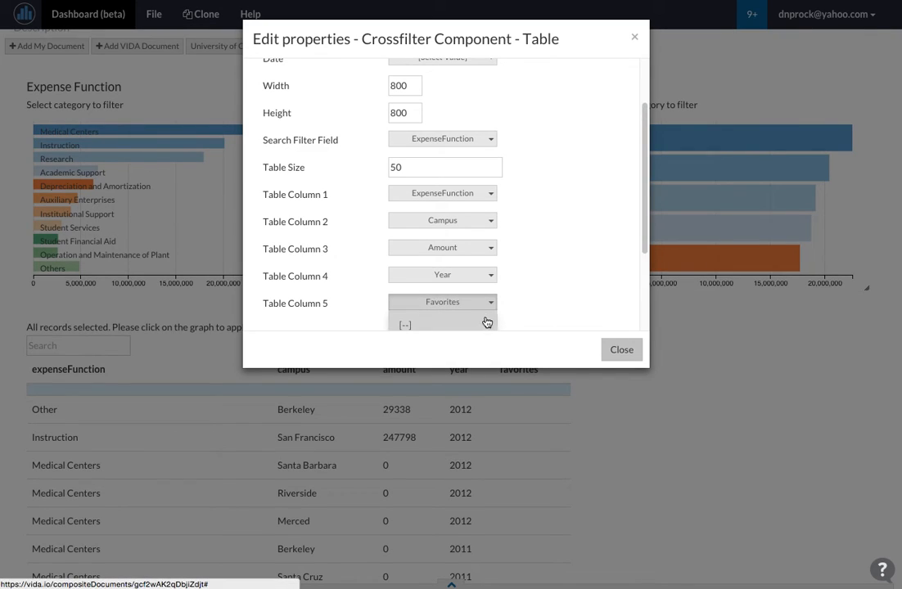
left_click(483, 324)
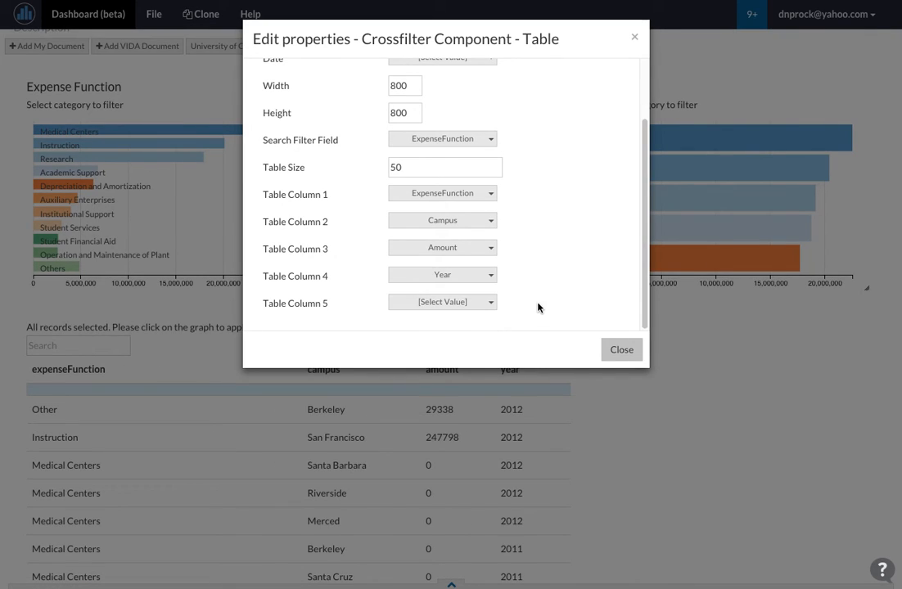
left_click(621, 350)
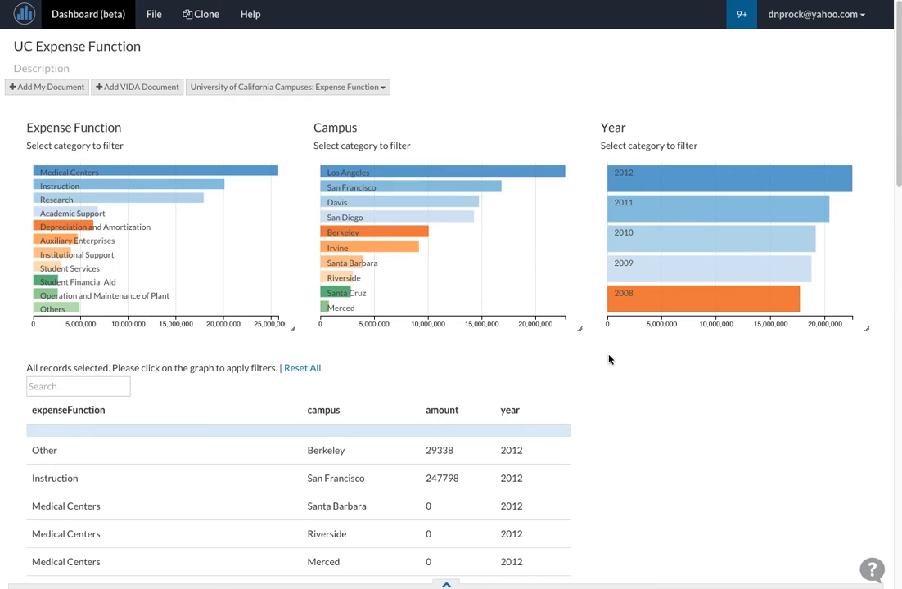
Step: Look through the table's records, then filter the dashboard by the Los Angeles campus and remove that filter
scroll(608, 358, "down", 9)
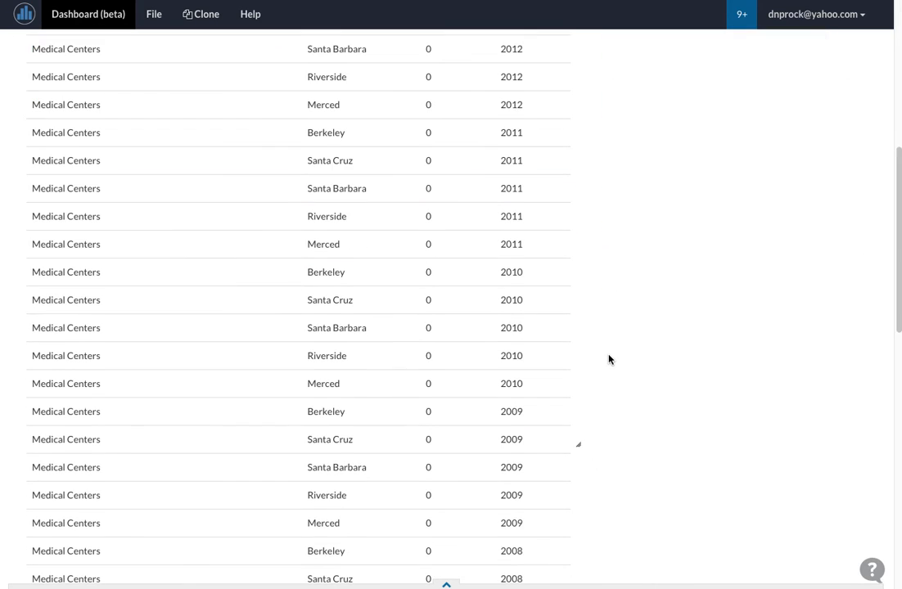
scroll(608, 359, "up", 4)
scroll(608, 358, "up", 5)
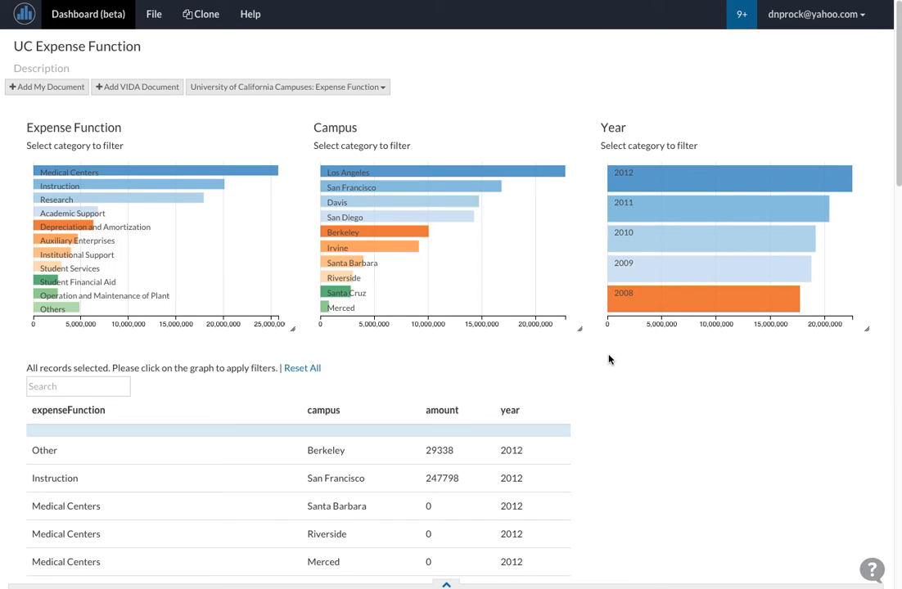
left_click(483, 174)
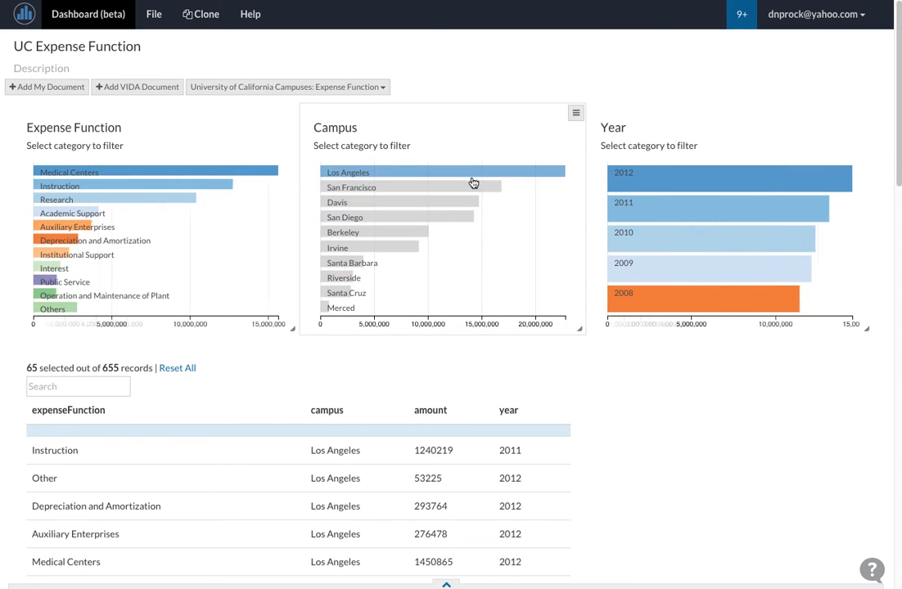
mouse_move(464, 195)
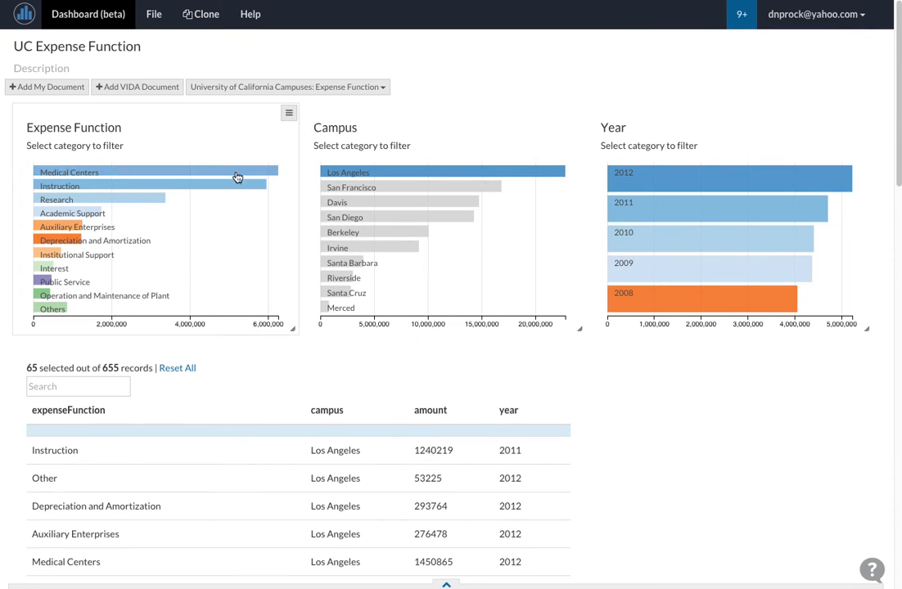
left_click(474, 175)
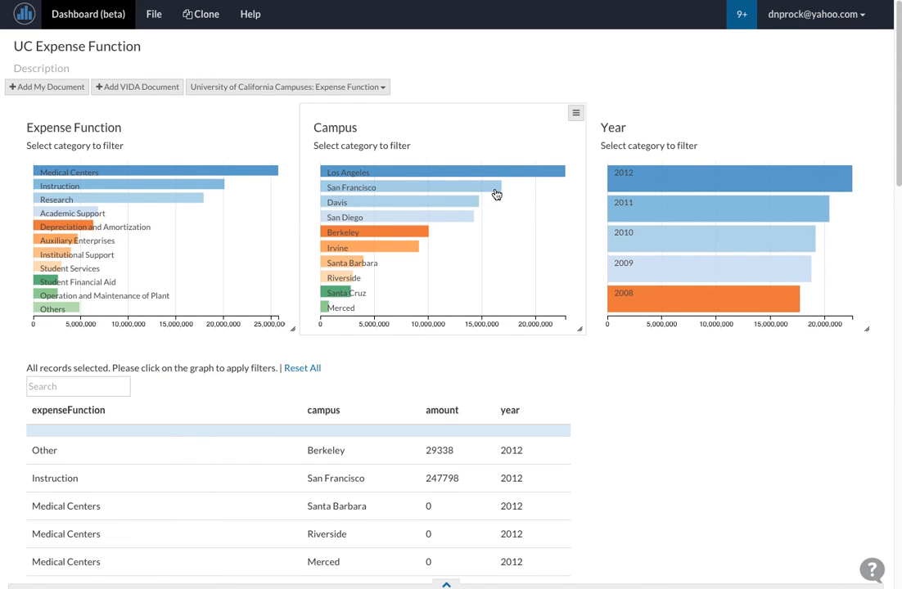
Step: Filter the dashboard by the Berkeley campus, review the filtered table records, and remove the filter
left_click(404, 235)
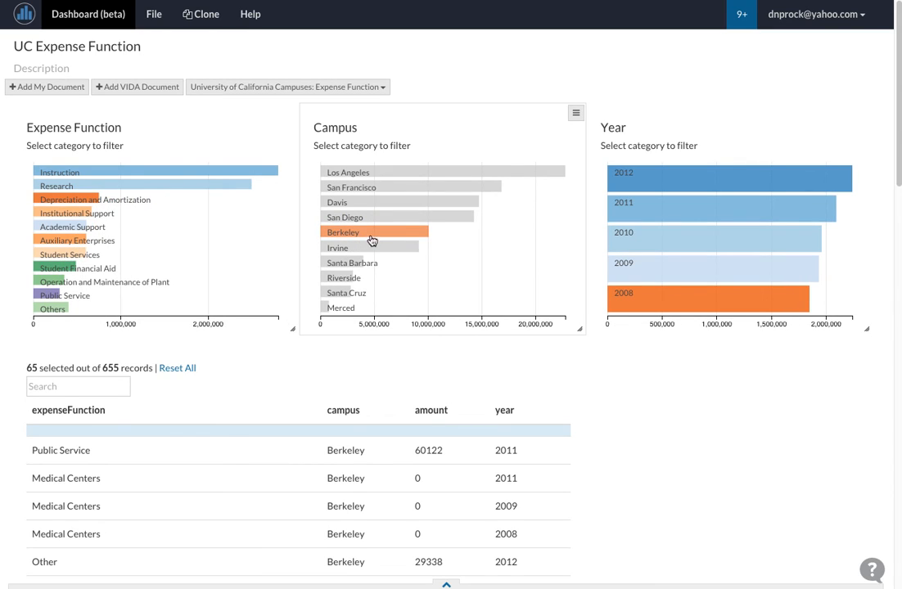
scroll(477, 333, "down", 15)
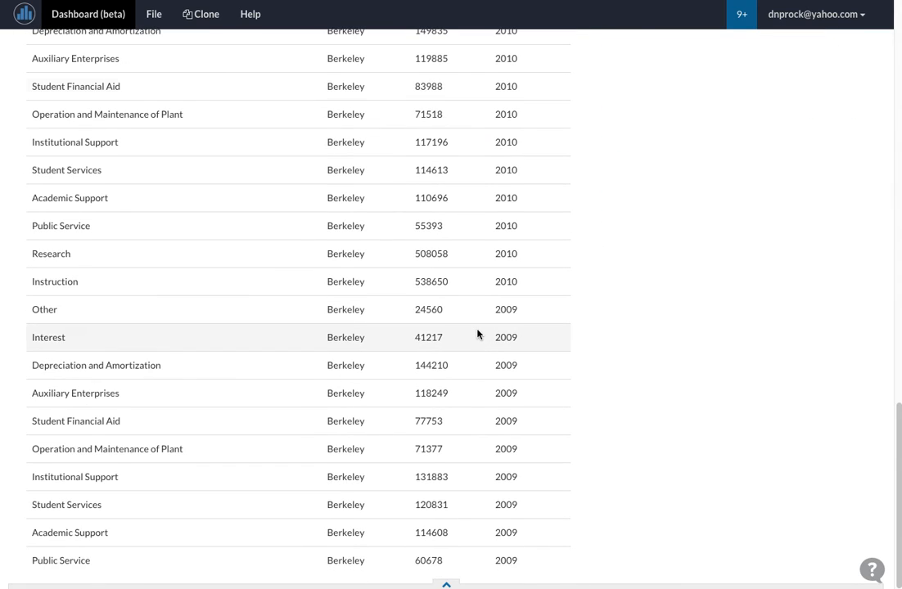
scroll(478, 334, "up", 15)
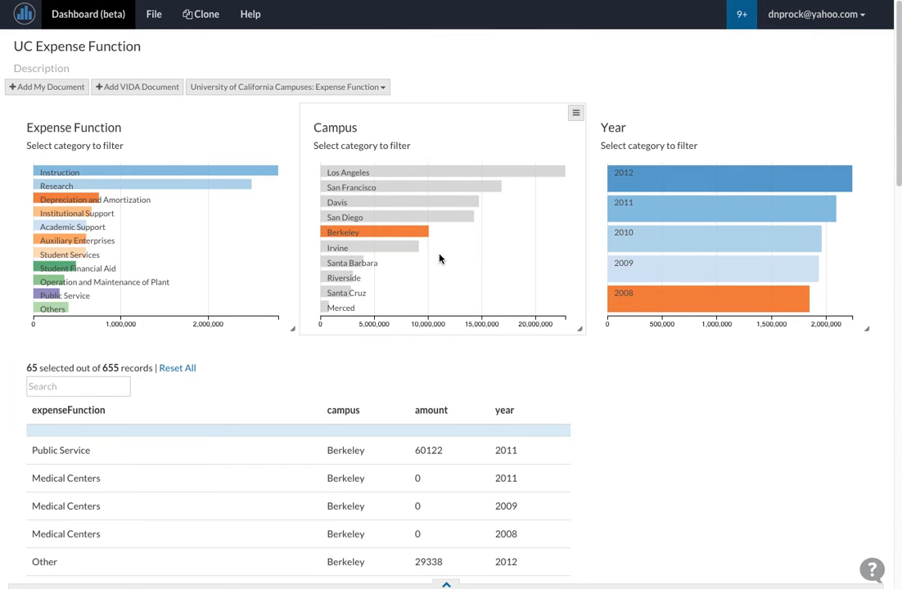
left_click(421, 237)
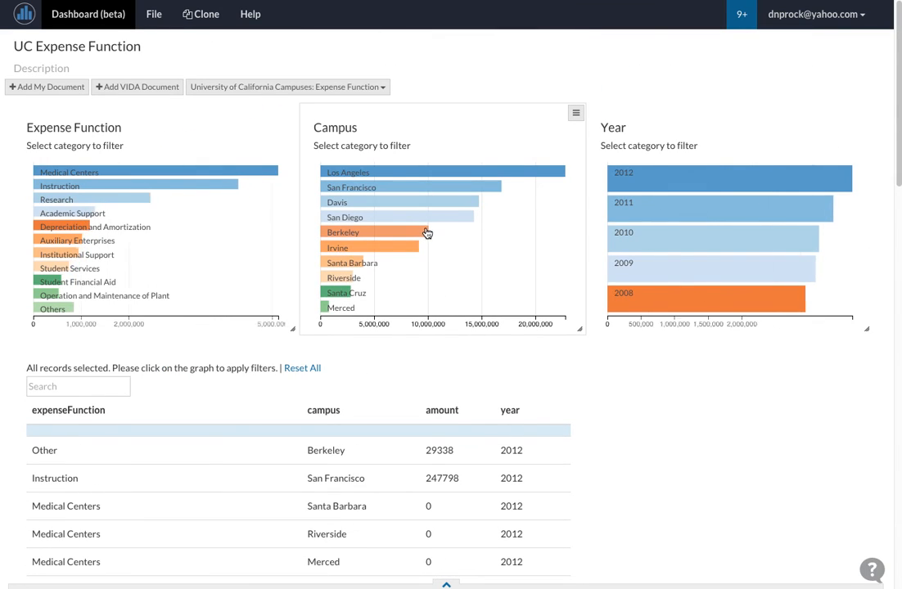
Step: Filter the dashboard to Research expenses at the Berkeley campus and review the matching table records
left_click(348, 236)
left_click(205, 186)
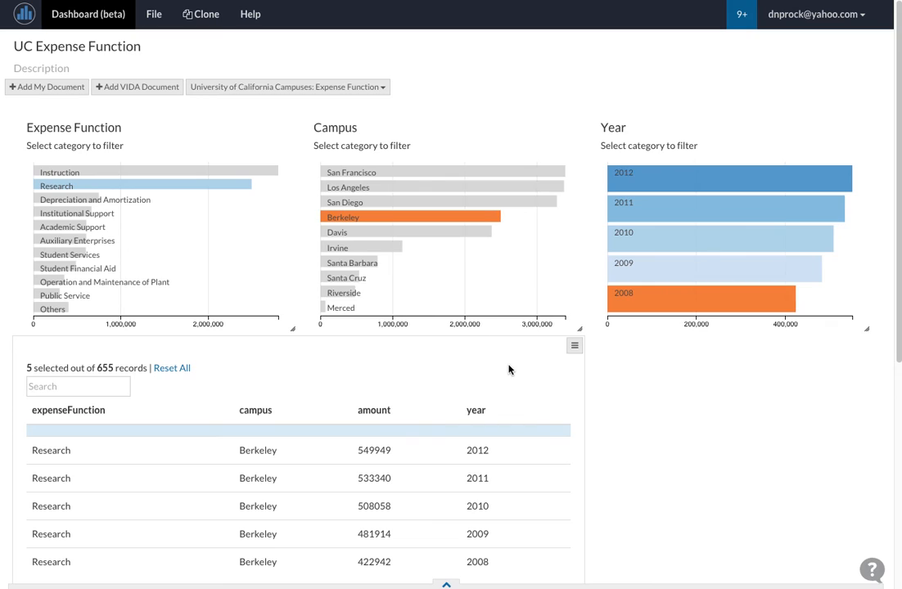
scroll(622, 401, "down", 2)
scroll(652, 409, "up", 2)
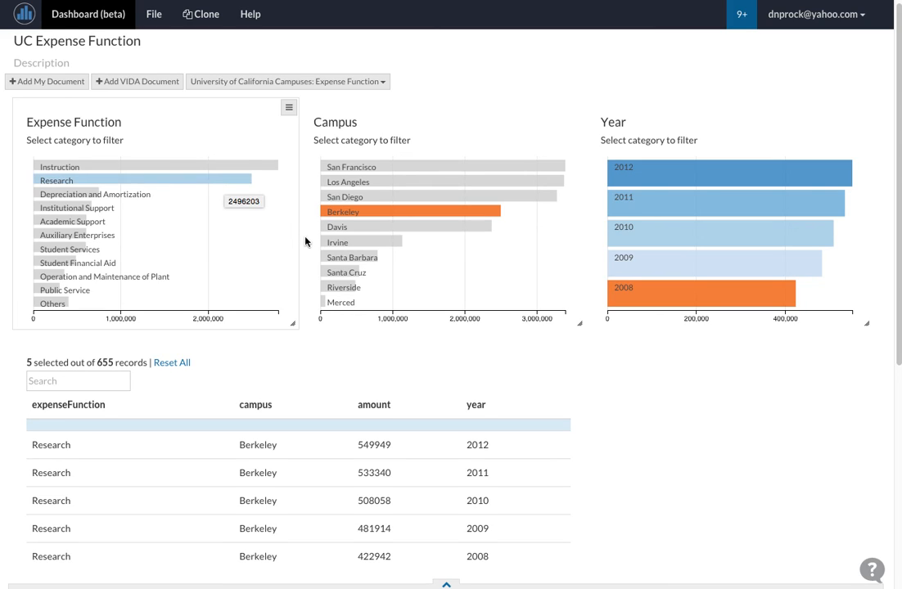
scroll(304, 213, "up", 1)
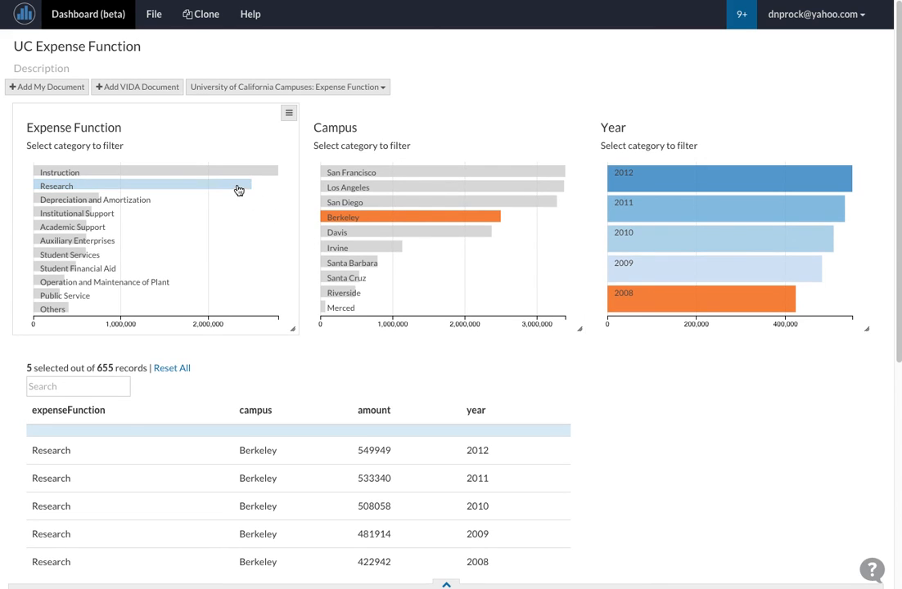
Step: Remove the Berkeley campus filter and the Research expense filter from the charts
mouse_move(238, 190)
left_click(372, 219)
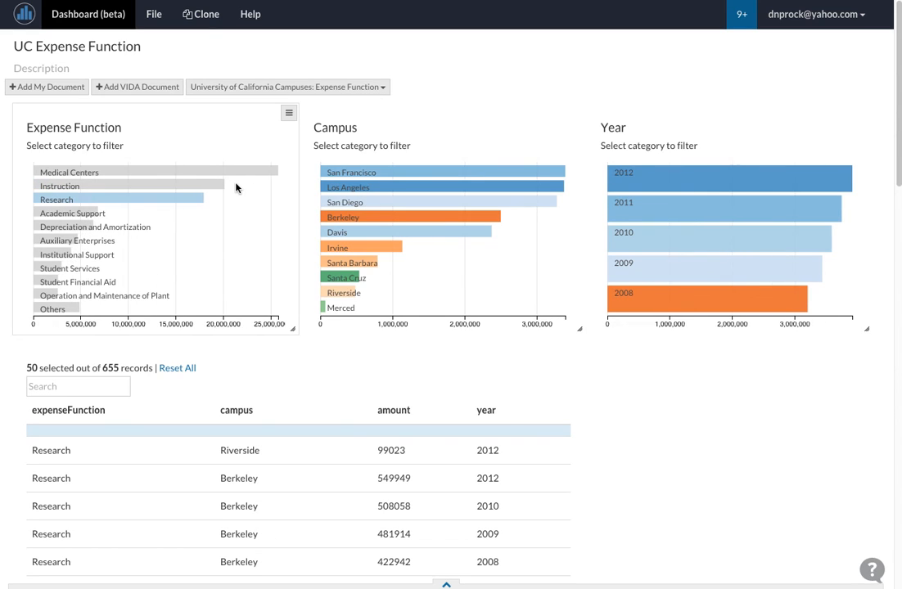
left_click(198, 198)
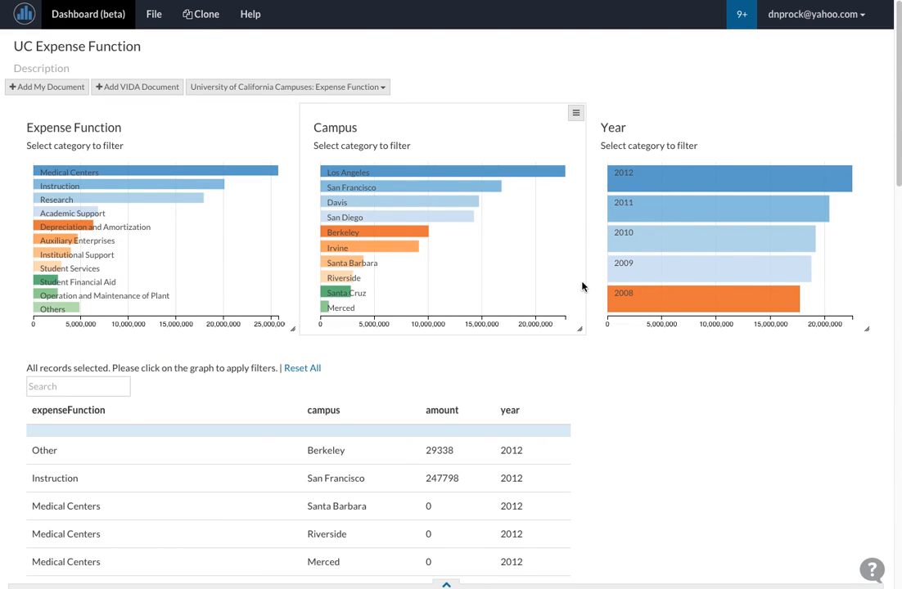